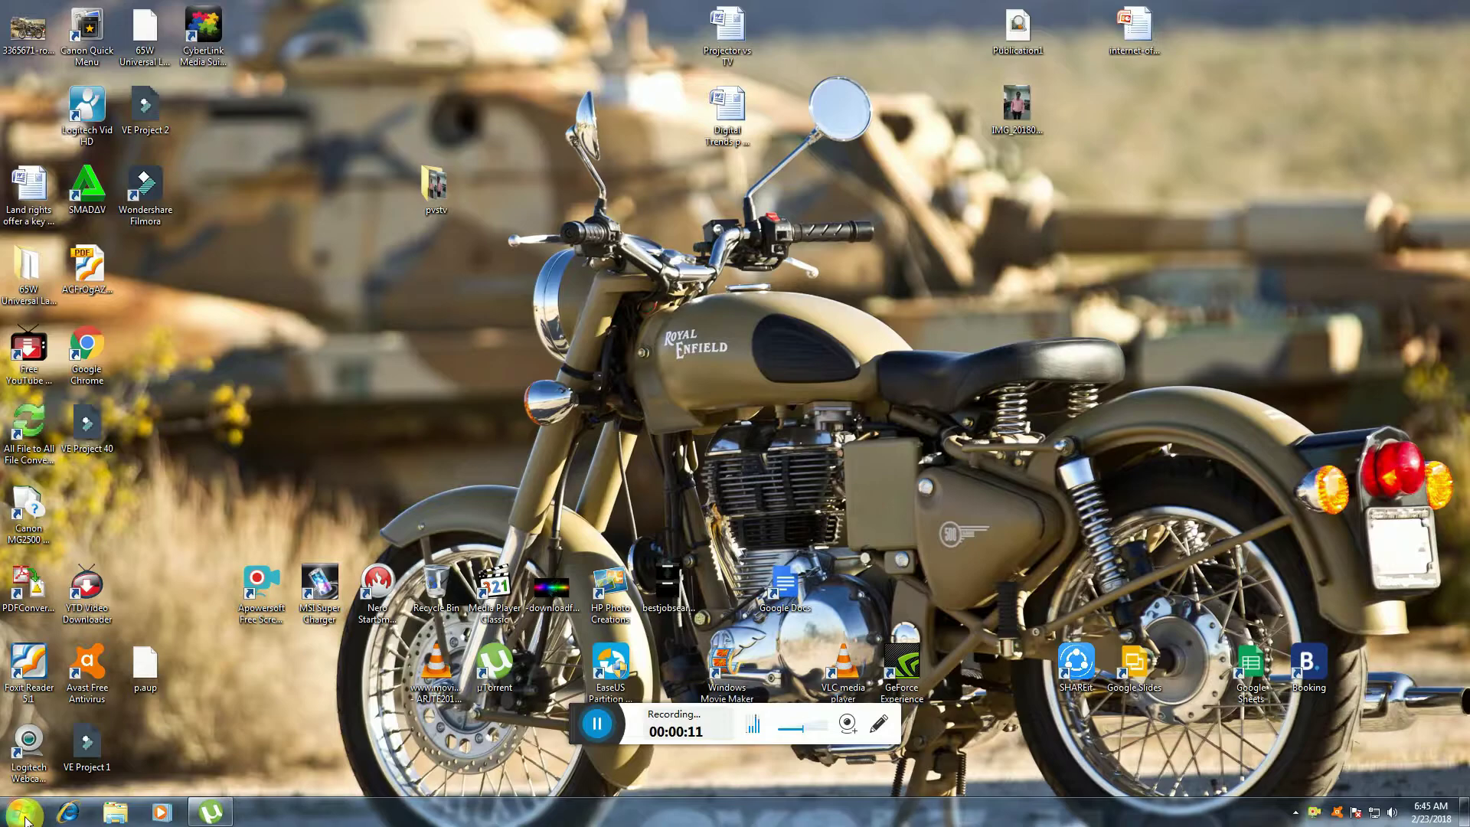
- Open the Computer's Properties from the Start menu's Computer view to reach the System page
{"action": "left_click", "coordinate": [23, 813]}
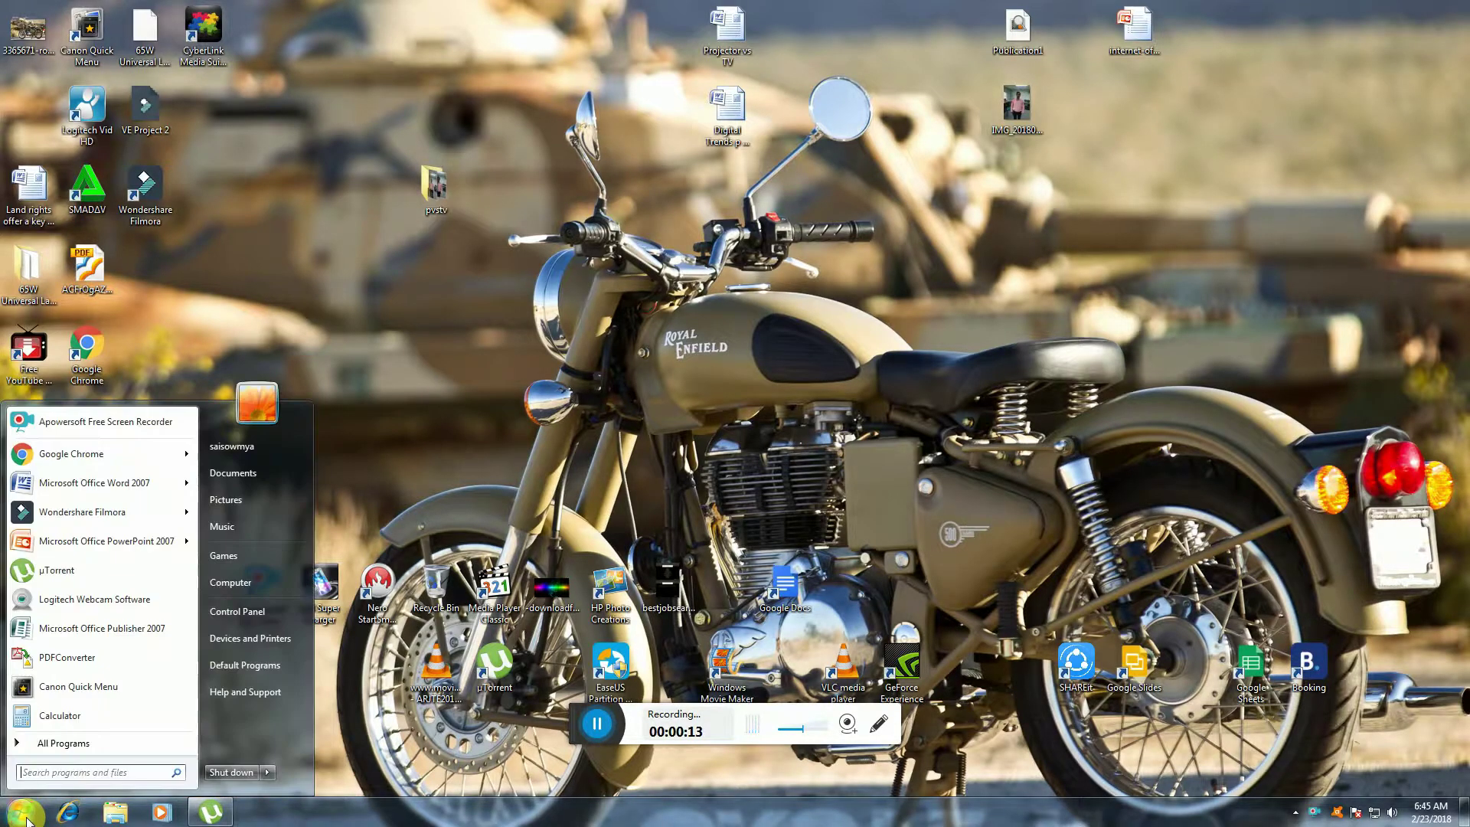
{"action": "left_click", "coordinate": [237, 585]}
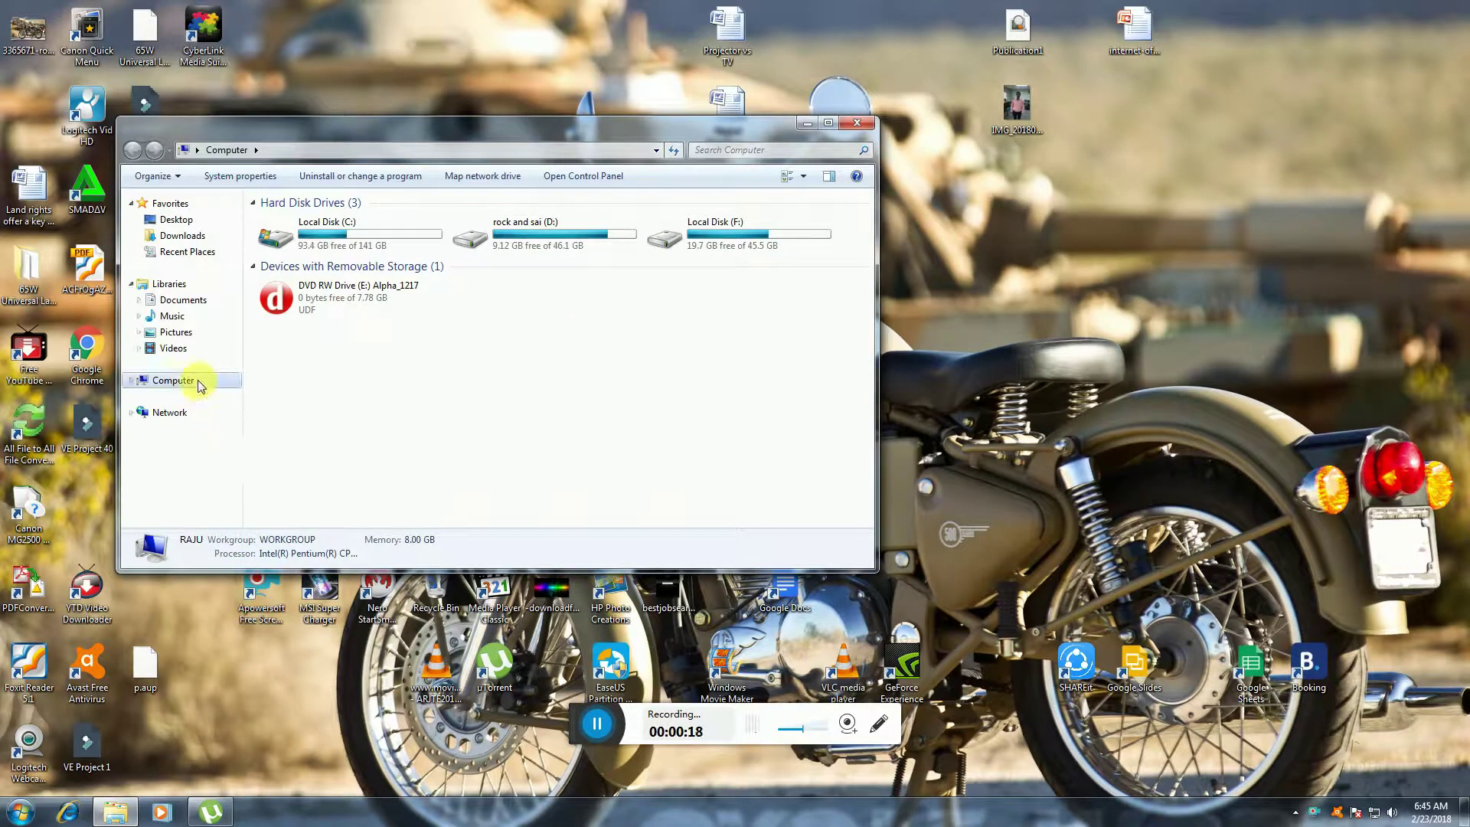
{"action": "right_click", "coordinate": [200, 383]}
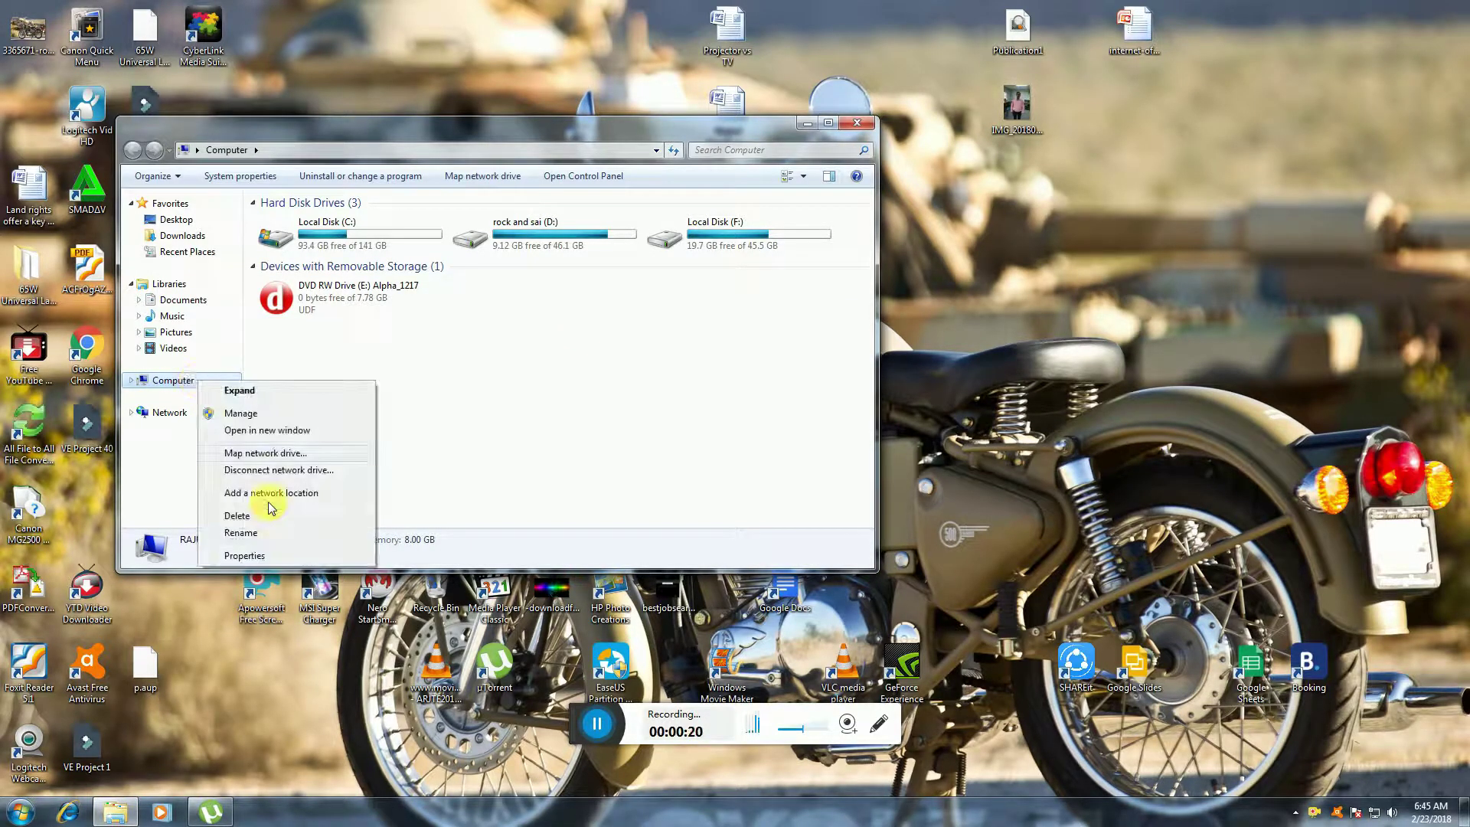
{"action": "left_click", "coordinate": [260, 561]}
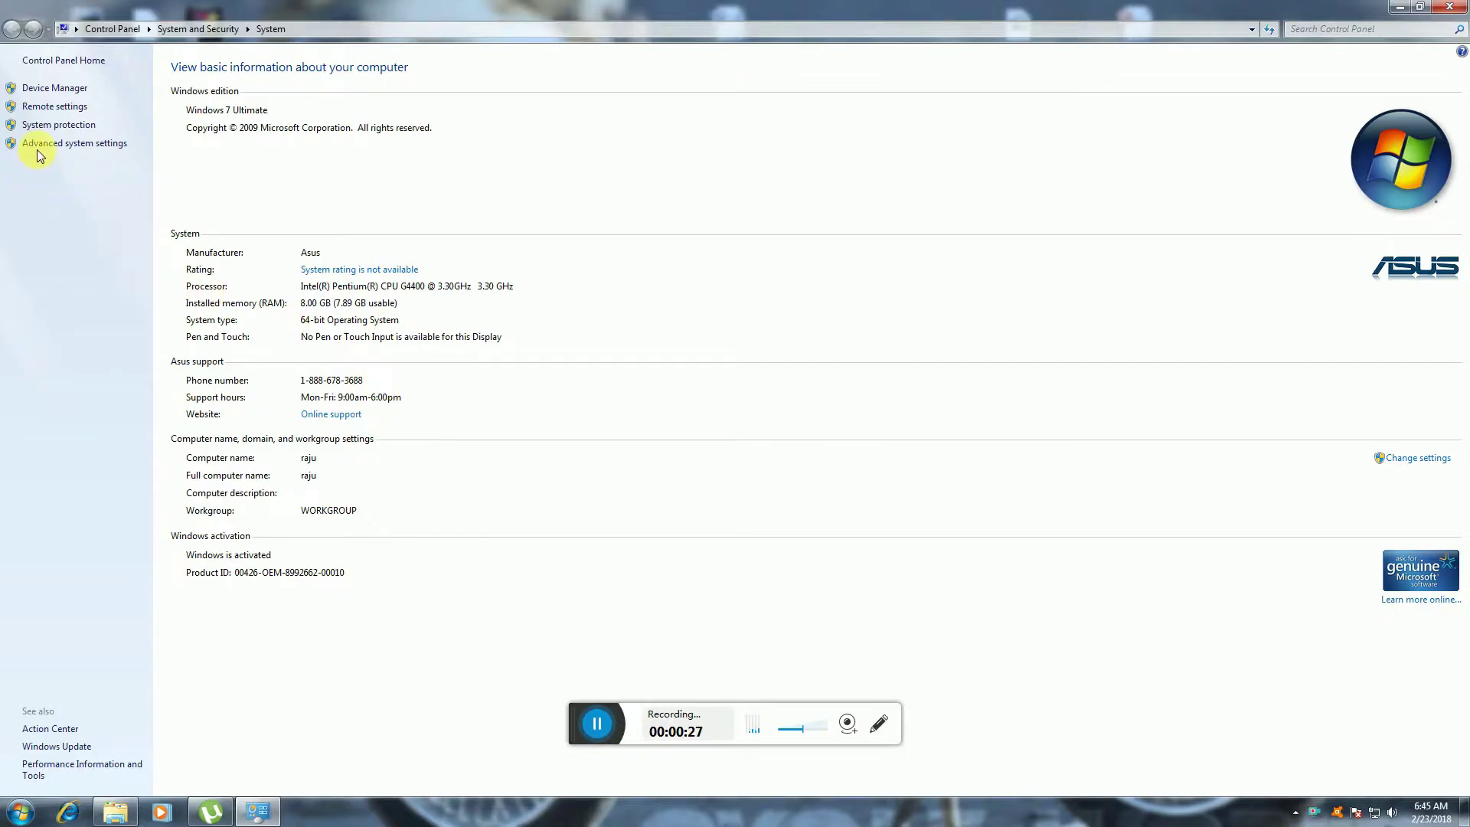
- Open System Properties on its Advanced tab via Advanced system settings
{"action": "left_click", "coordinate": [111, 146]}
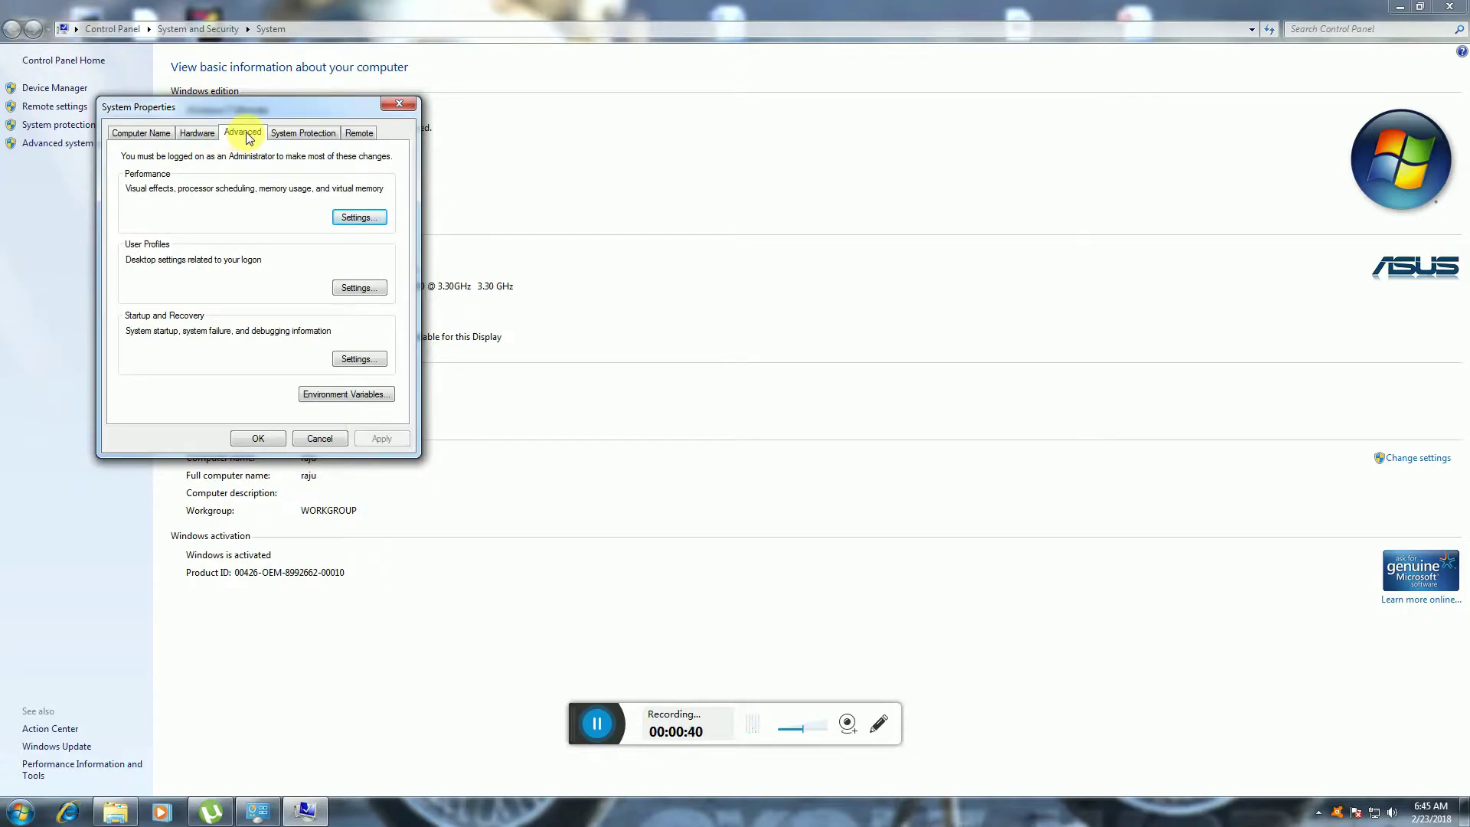
- Open Performance Options on its Advanced tab, showing the 8084 MB total paging file
{"action": "left_click", "coordinate": [351, 219]}
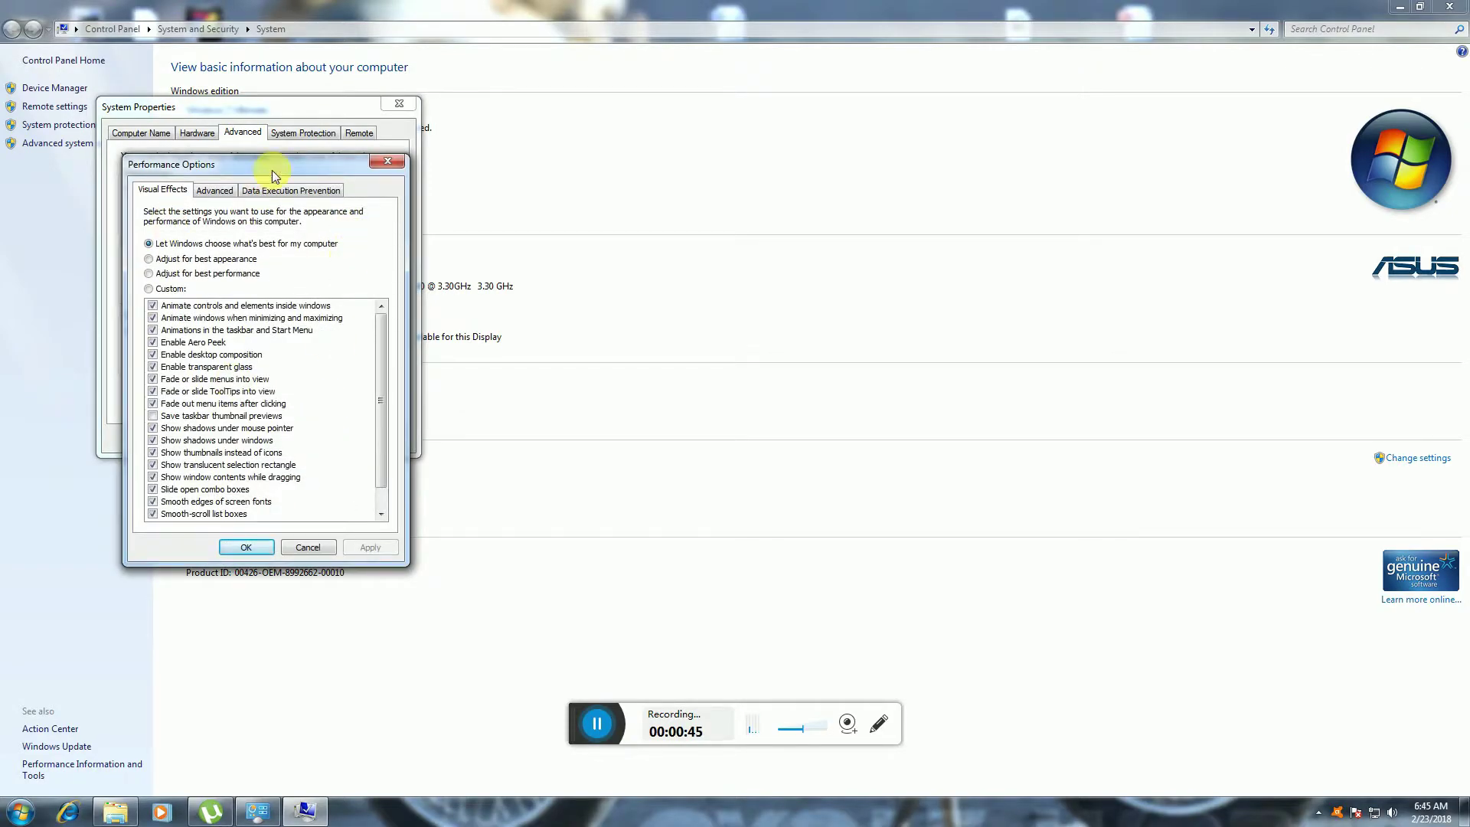
{"action": "left_click_drag", "start_coordinate": [274, 164], "coordinate": [606, 93]}
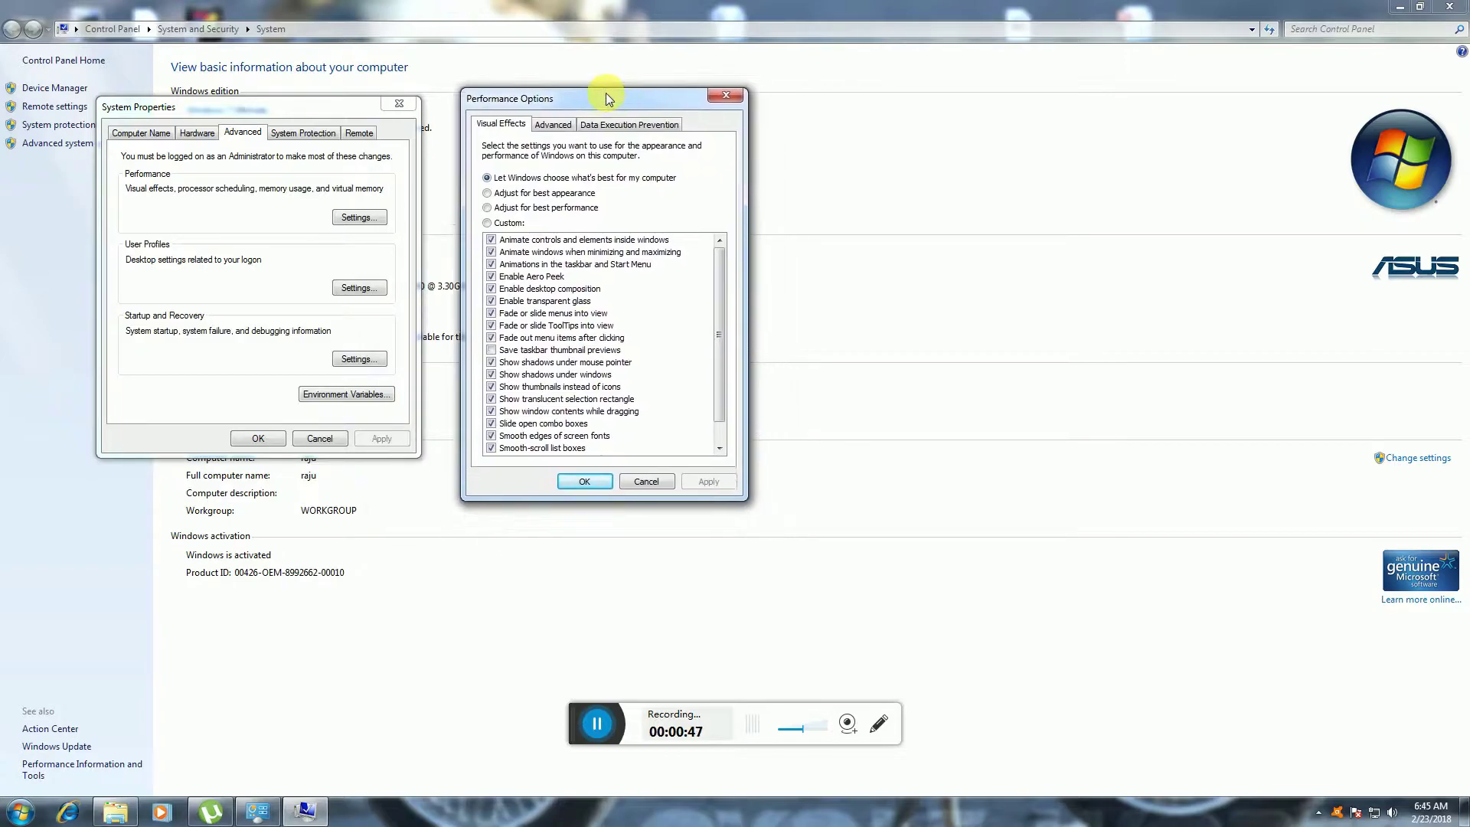
{"action": "left_click", "coordinate": [545, 120]}
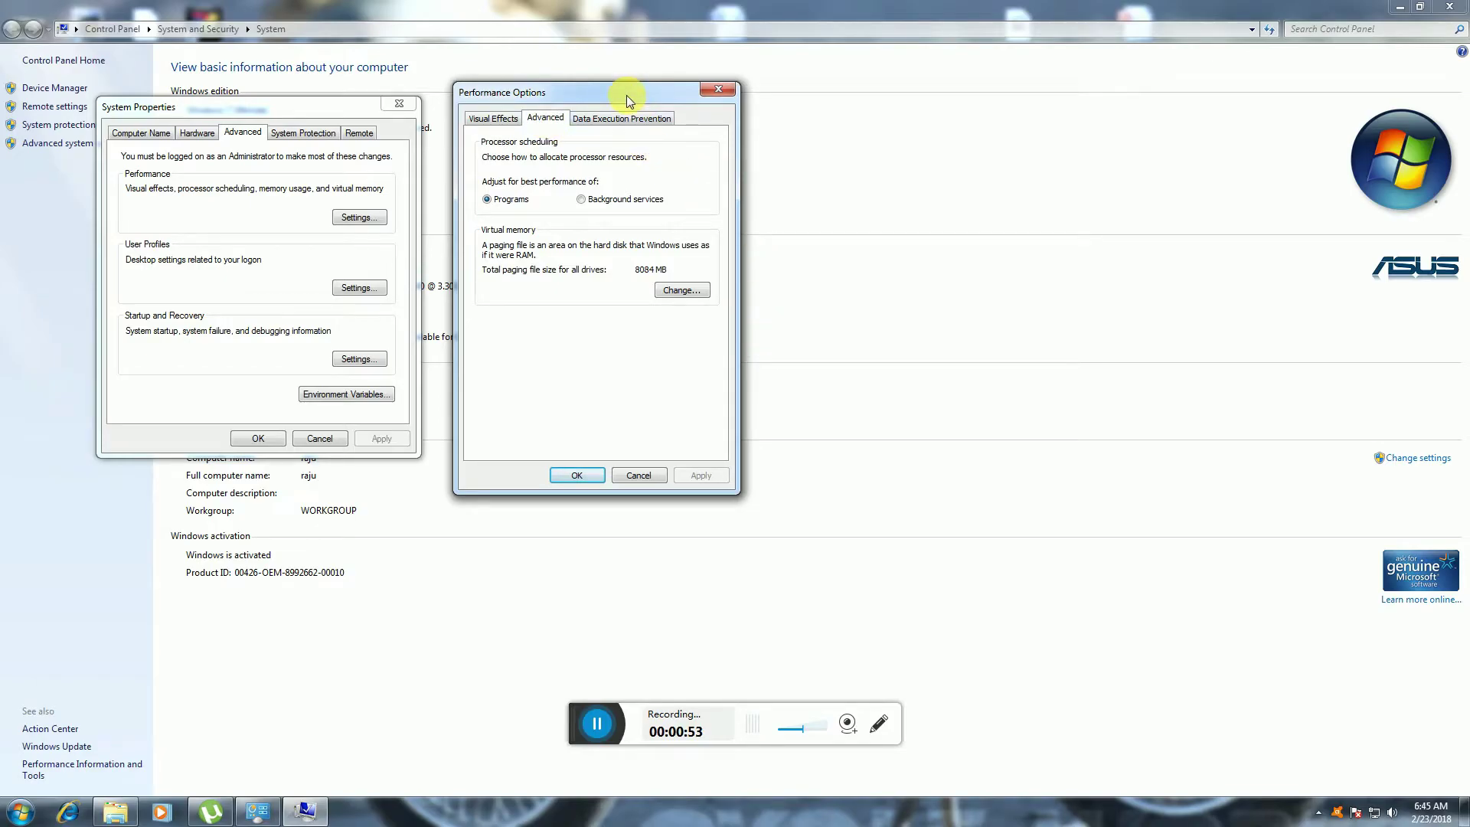
{"action": "left_click_drag", "start_coordinate": [626, 95], "coordinate": [658, 98]}
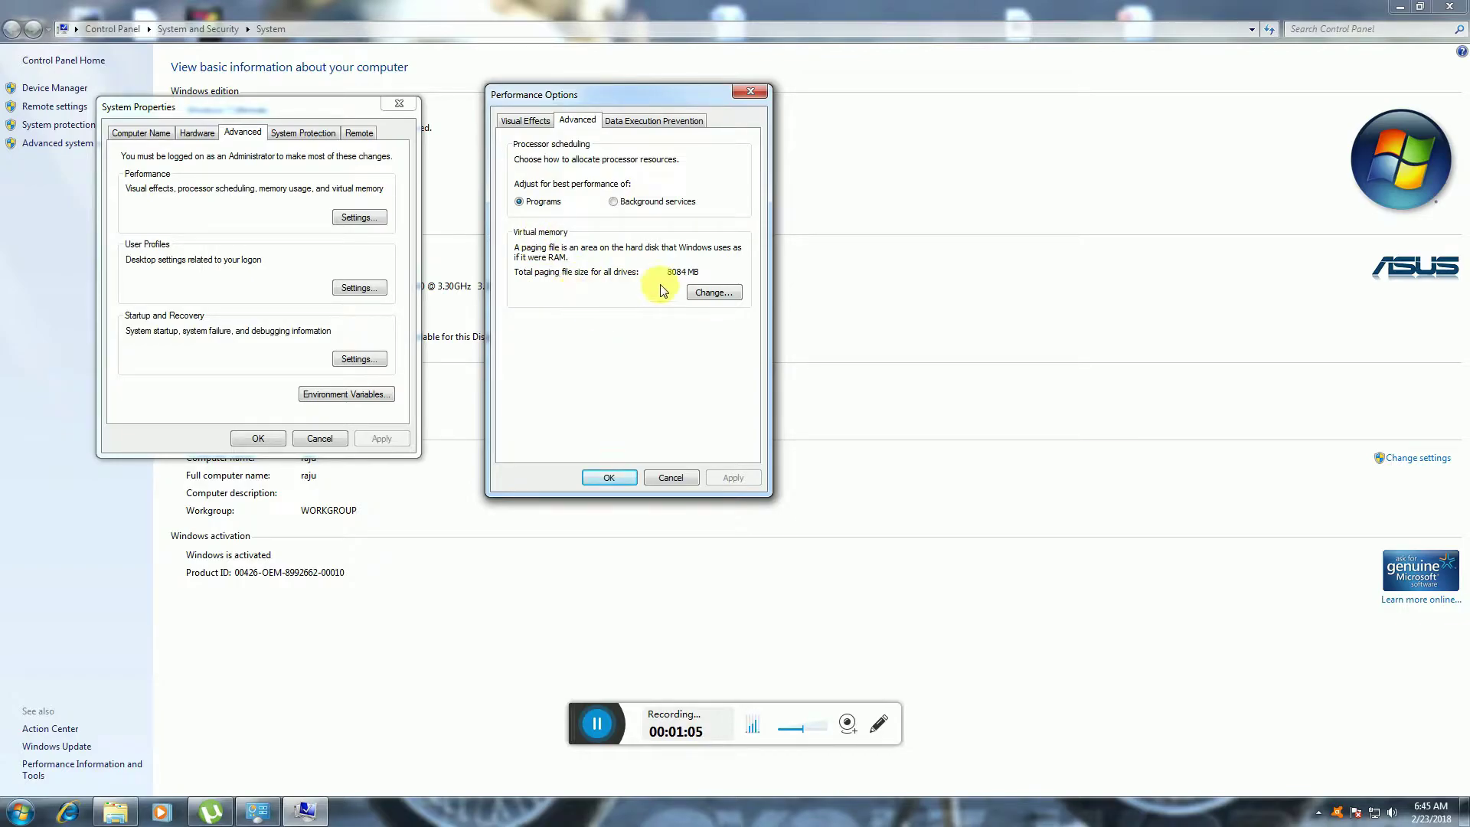
- In Virtual Memory, turn off automatic paging file management and select custom size for C:
{"action": "left_click", "coordinate": [713, 295]}
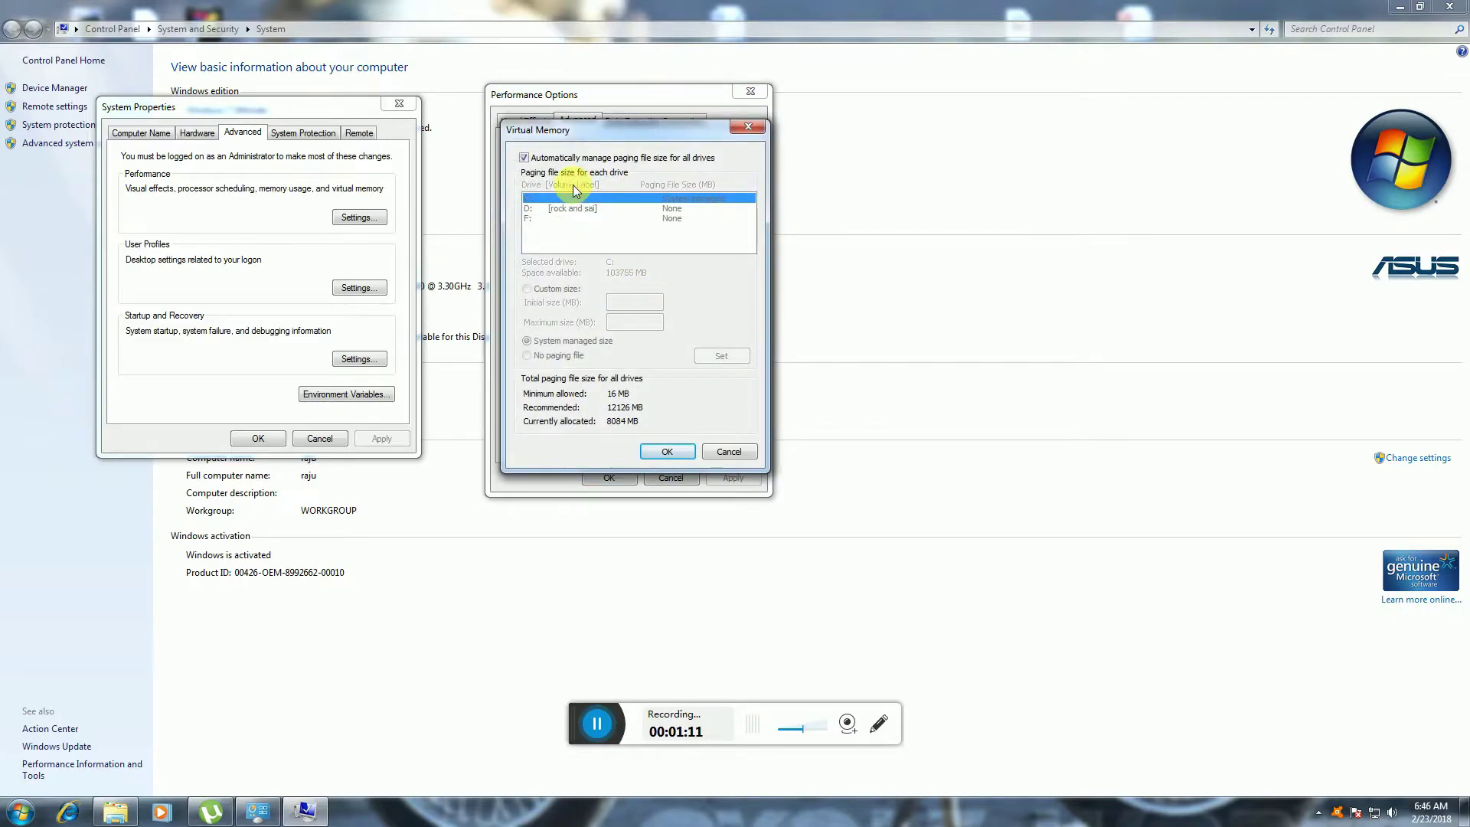
{"action": "left_click_drag", "start_coordinate": [589, 132], "coordinate": [915, 115]}
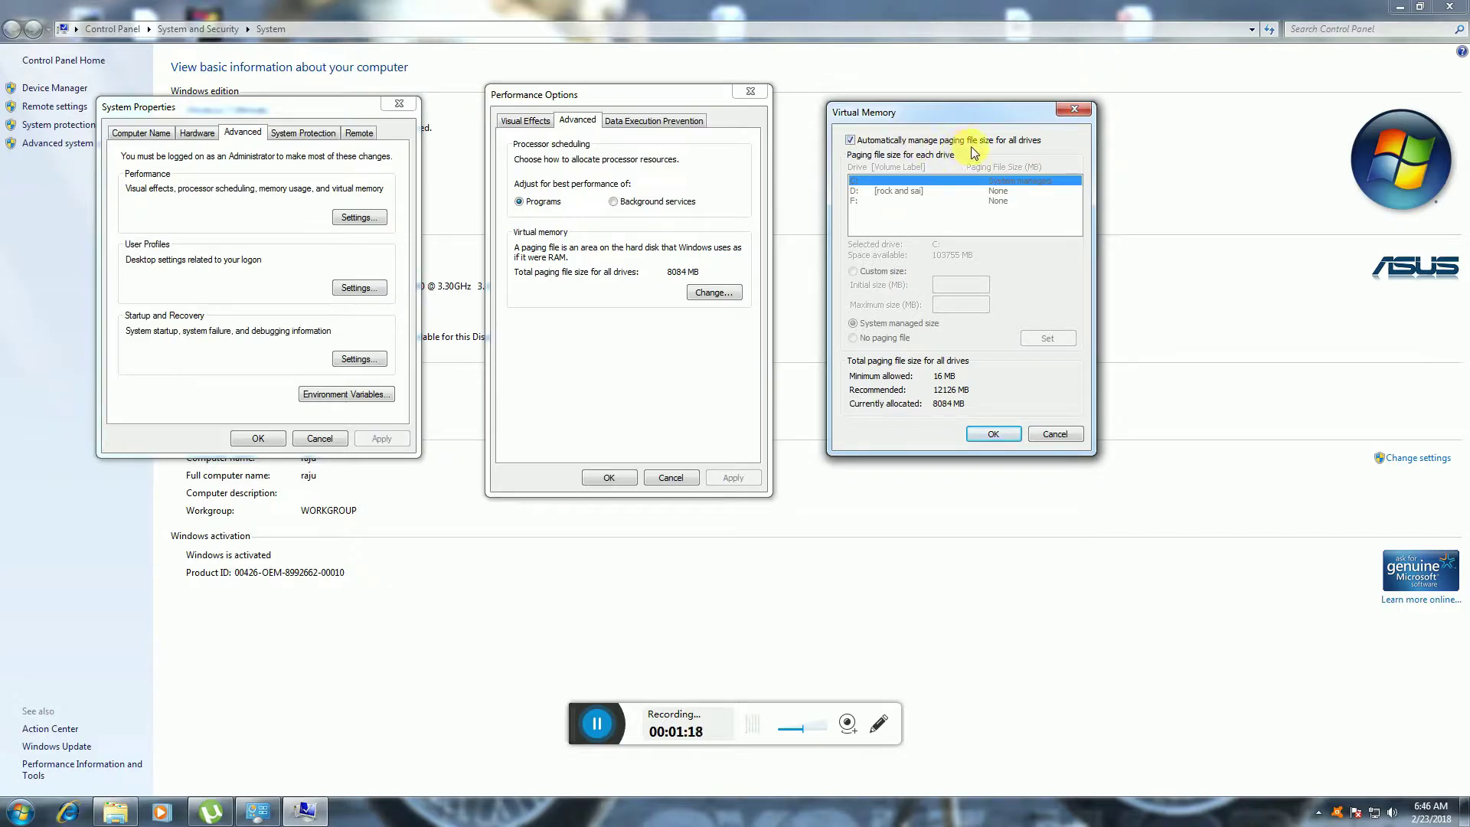
{"action": "left_click", "coordinate": [851, 141]}
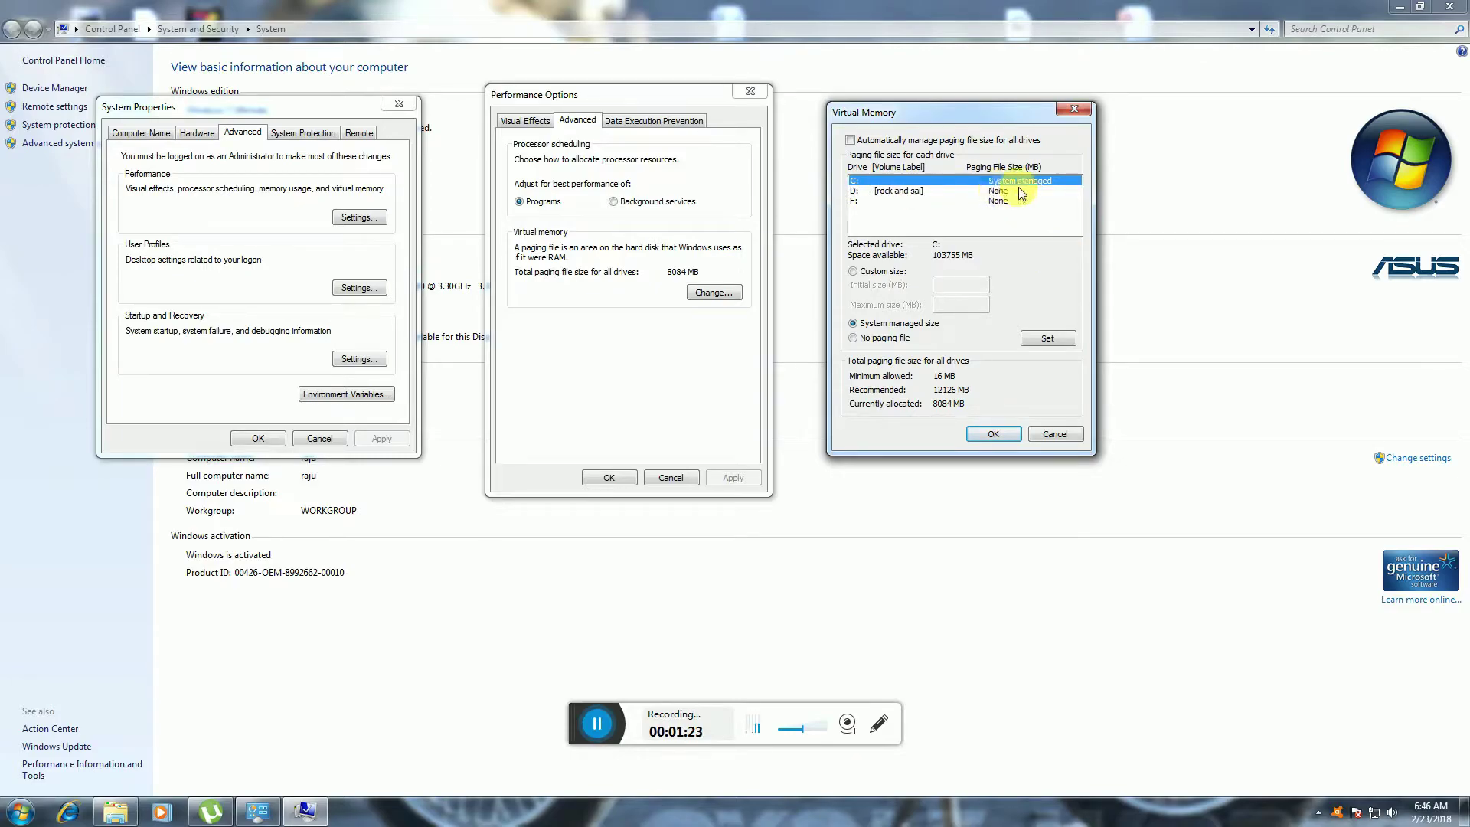
{"action": "left_click", "coordinate": [853, 272]}
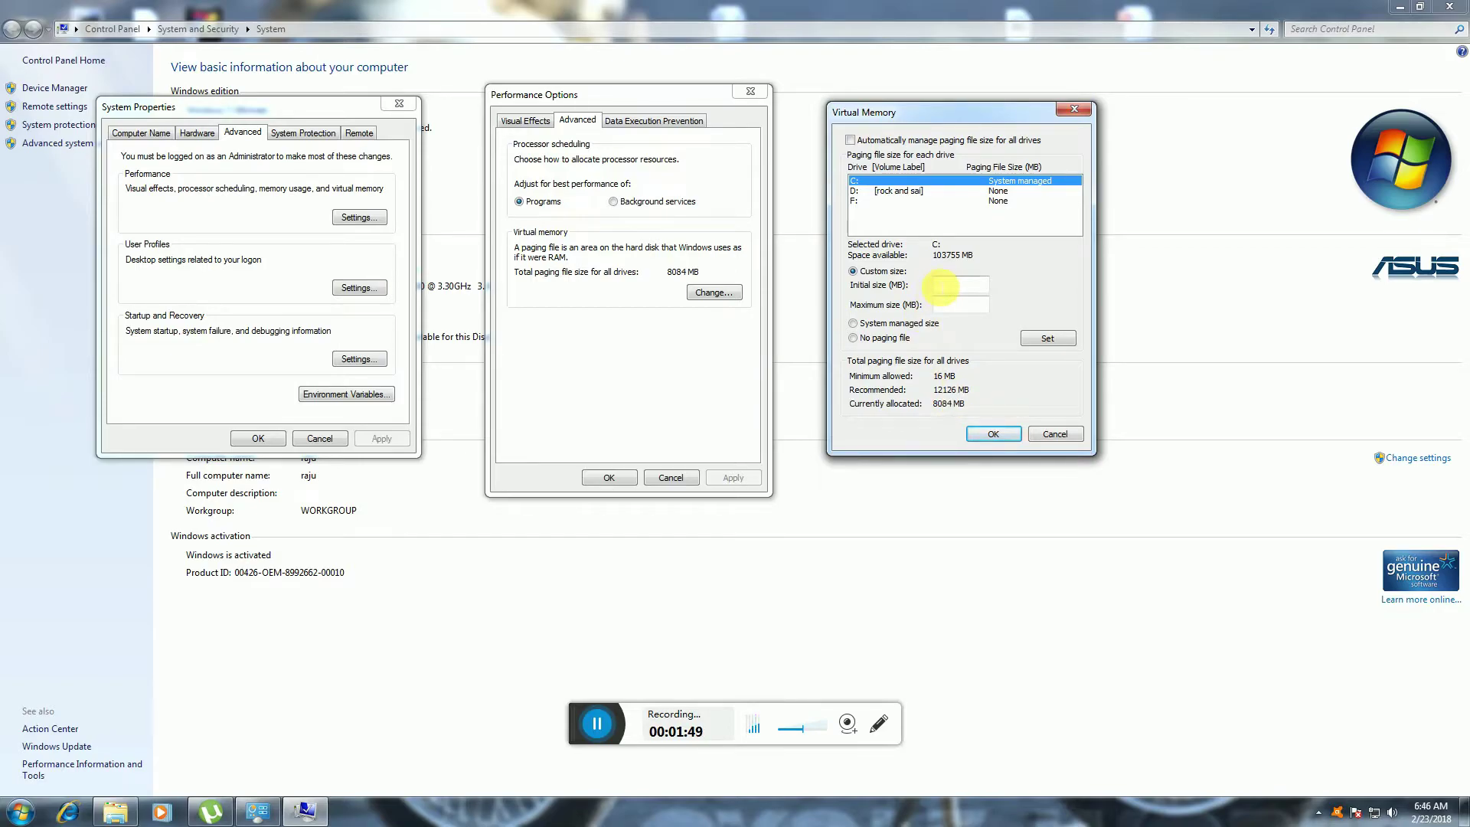
- Enter 12126 as initial and maximum size, then set C: to system managed size instead
{"action": "left_click", "coordinate": [942, 286]}
{"action": "type", "text": "12"}
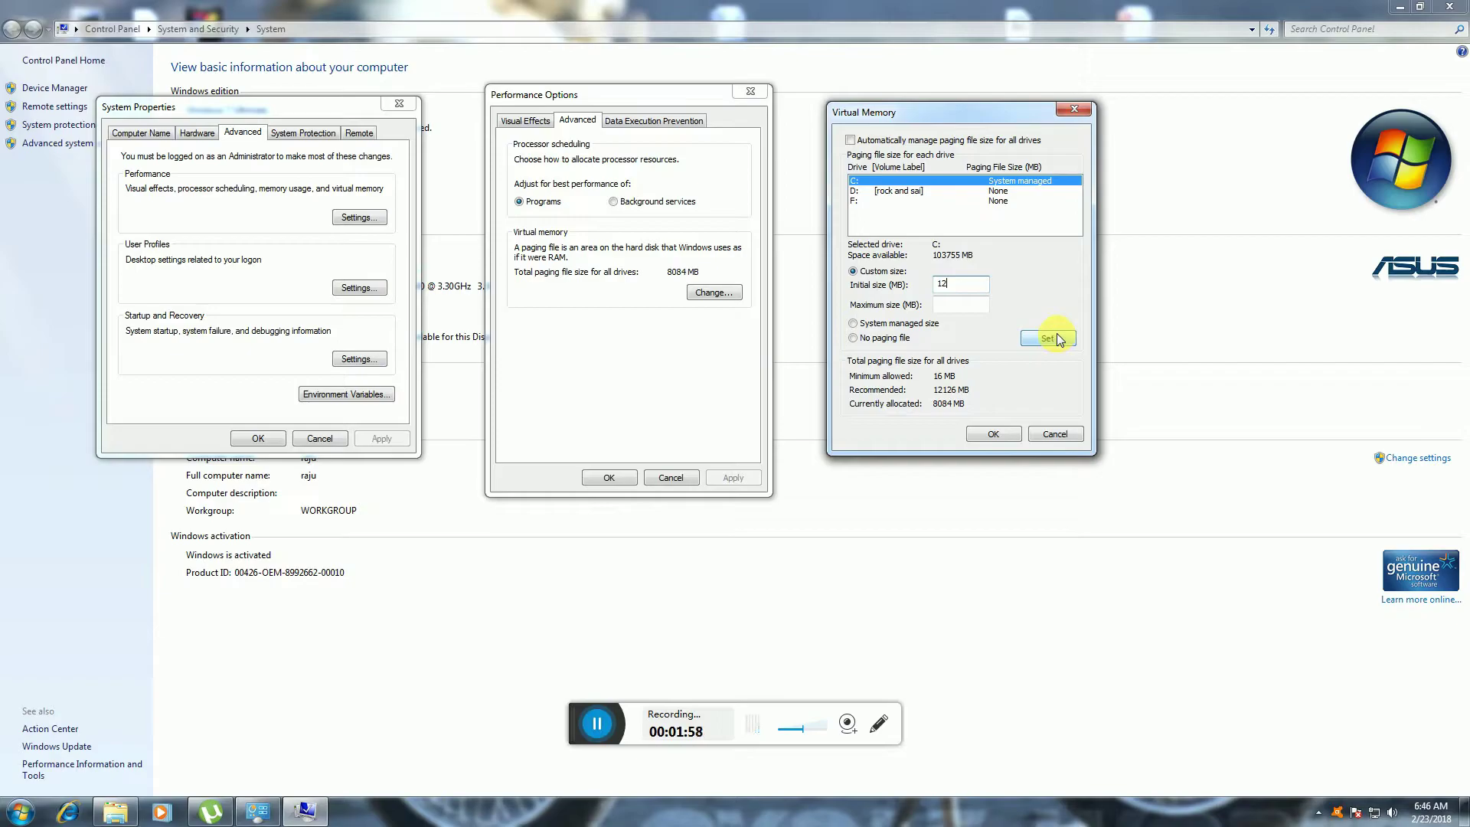
{"action": "type", "text": "126"}
{"action": "left_click", "coordinate": [943, 305]}
{"action": "type", "text": "12126"}
{"action": "left_click", "coordinate": [852, 324]}
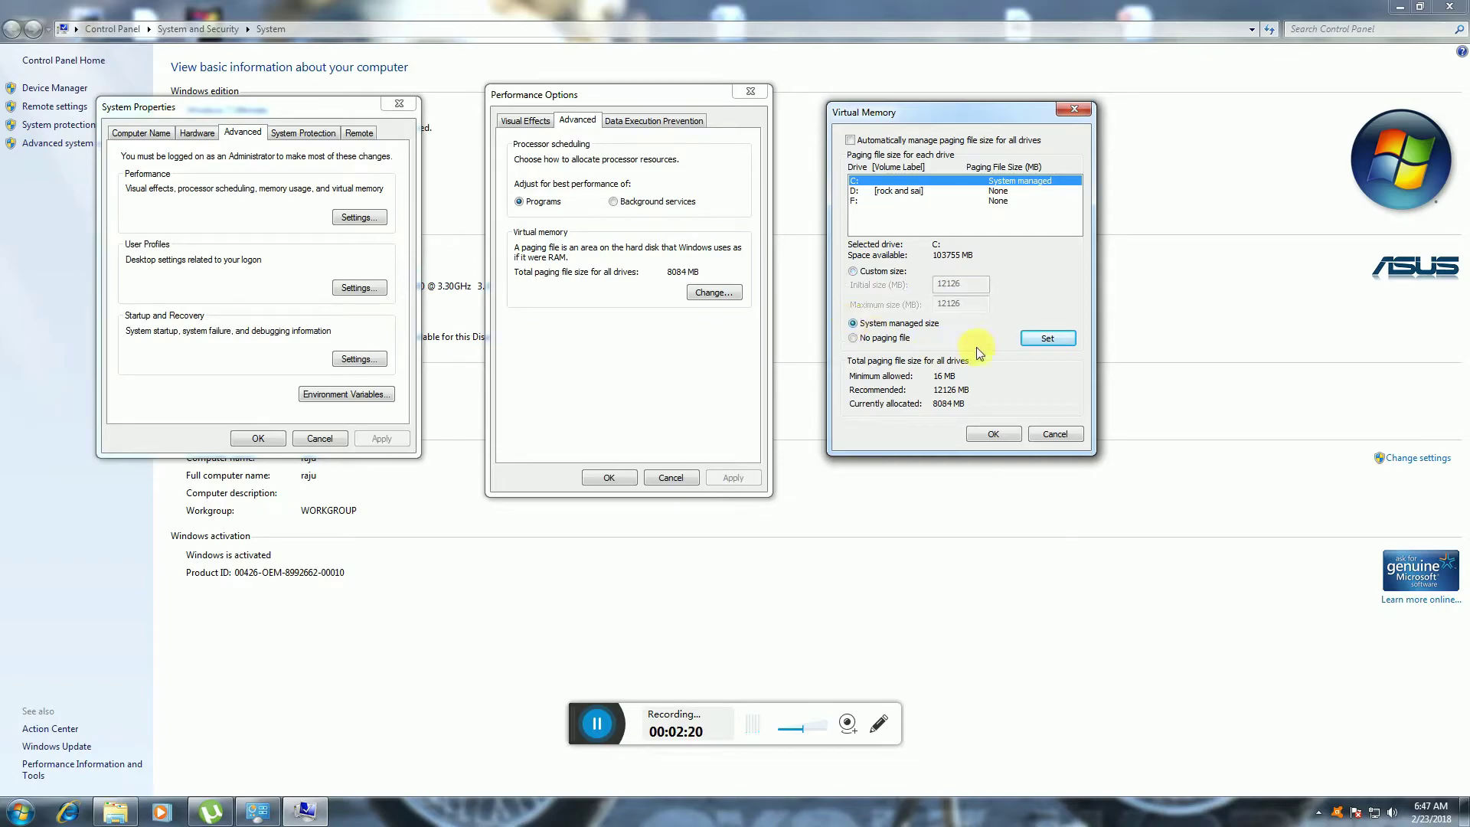
{"action": "left_click", "coordinate": [1060, 340]}
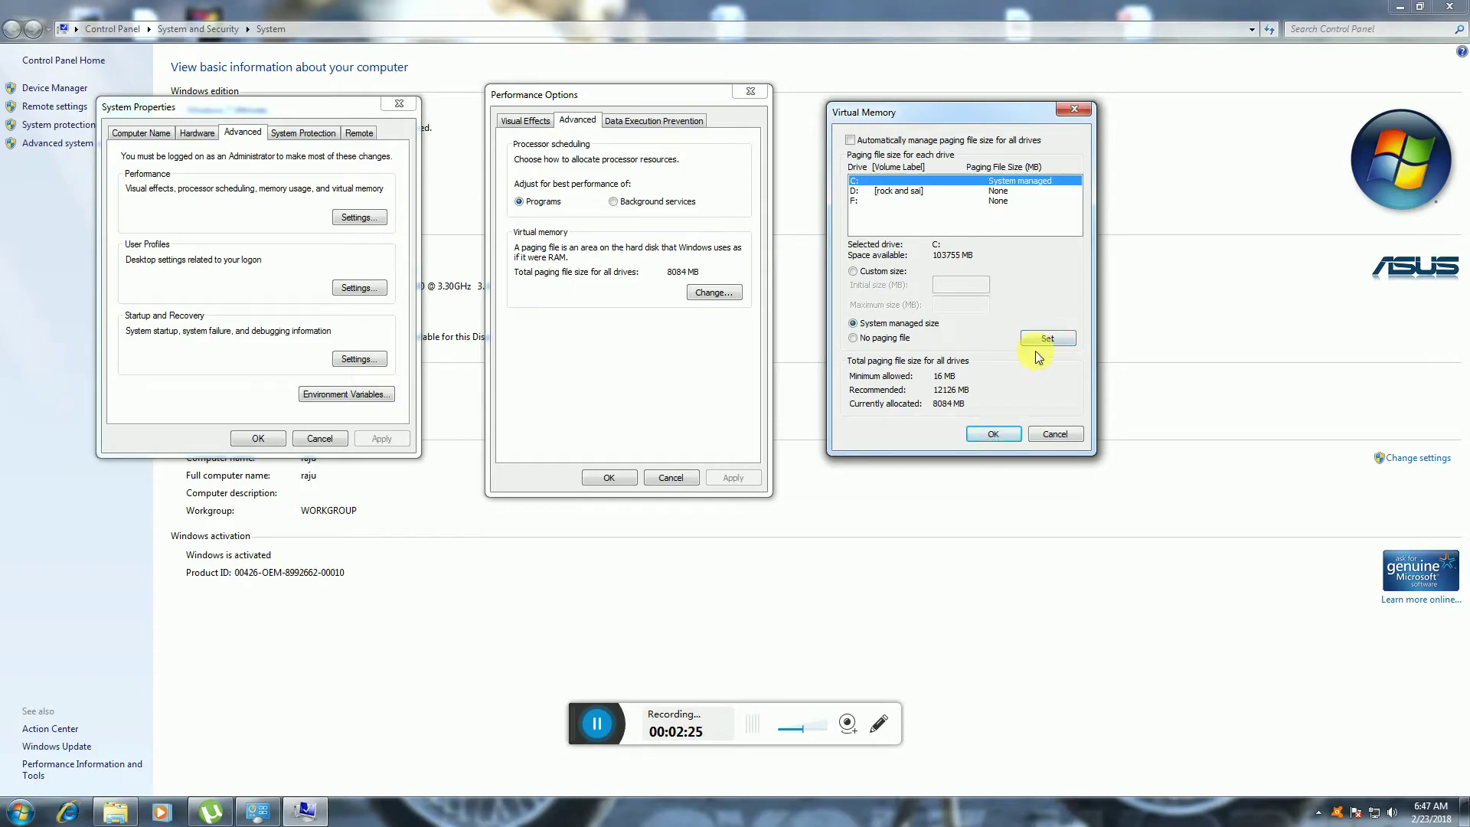
- Confirm the Virtual Memory changes and acknowledge the restart-required notice
{"action": "left_click", "coordinate": [988, 438]}
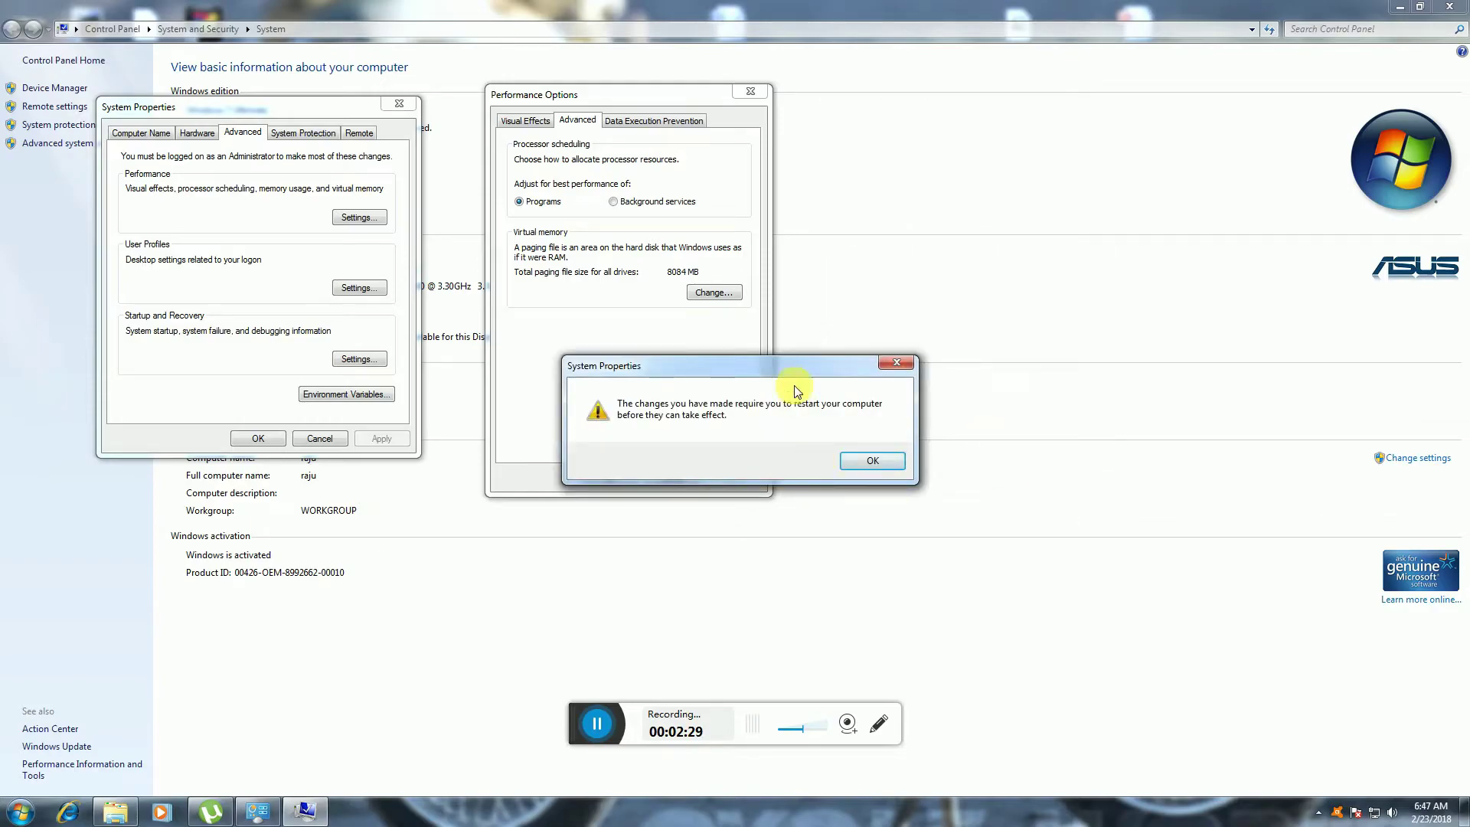
{"action": "left_click_drag", "start_coordinate": [788, 369], "coordinate": [1052, 486]}
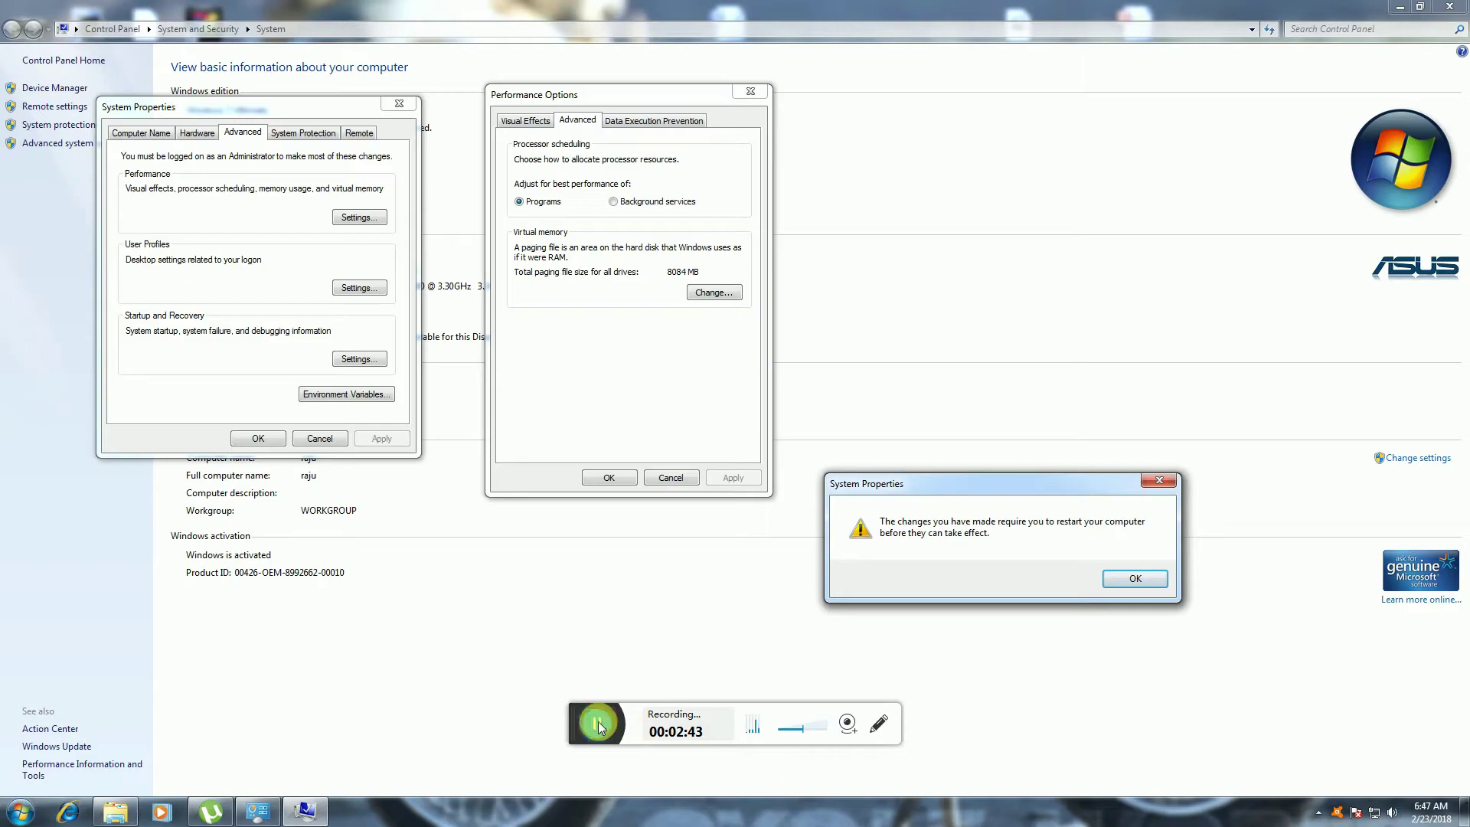
{"action": "left_click", "coordinate": [1125, 582]}
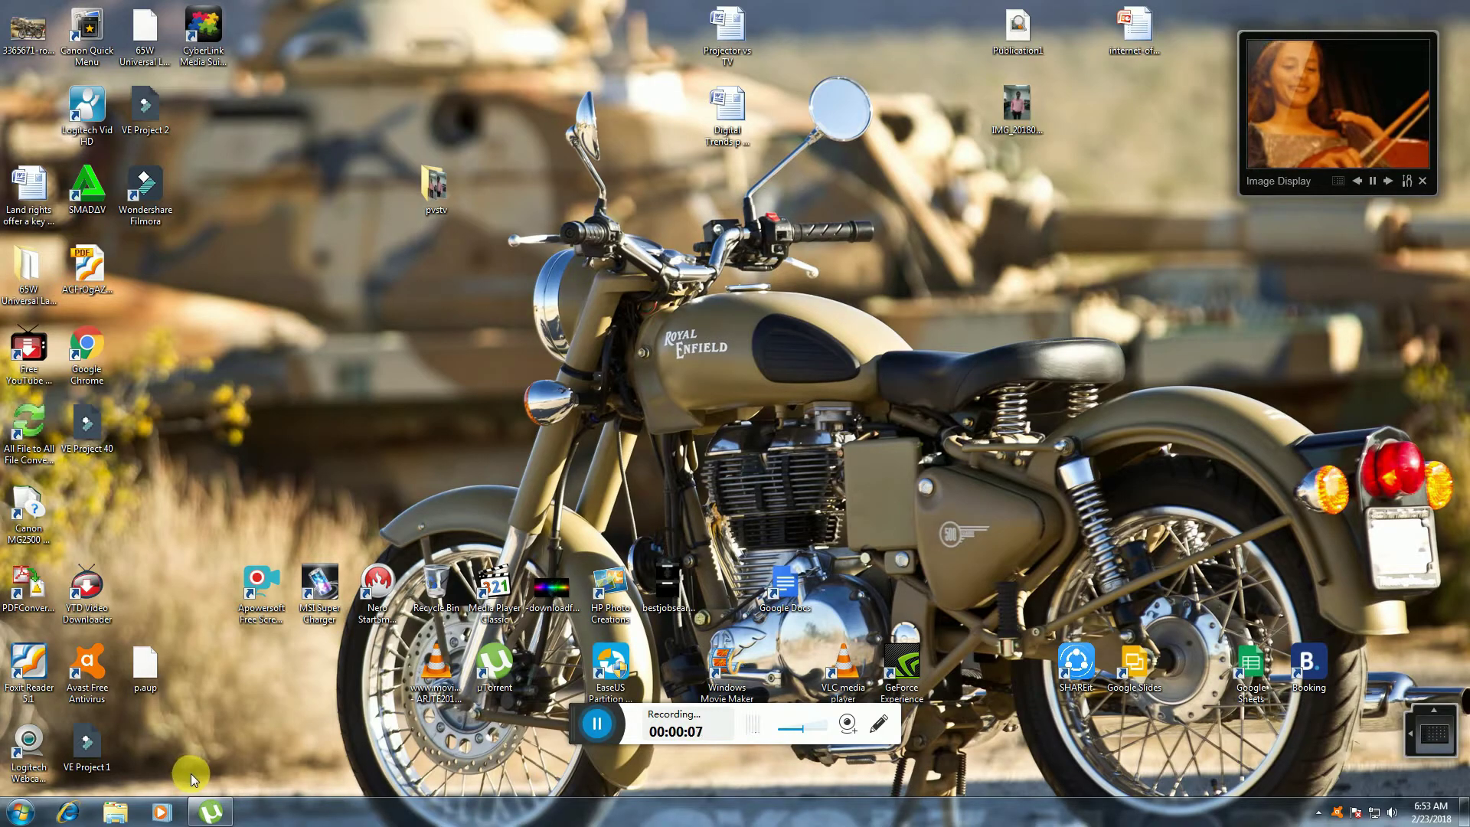
- Reopen the System page through Computer's Properties in Windows Explorer
{"action": "left_click", "coordinate": [15, 813]}
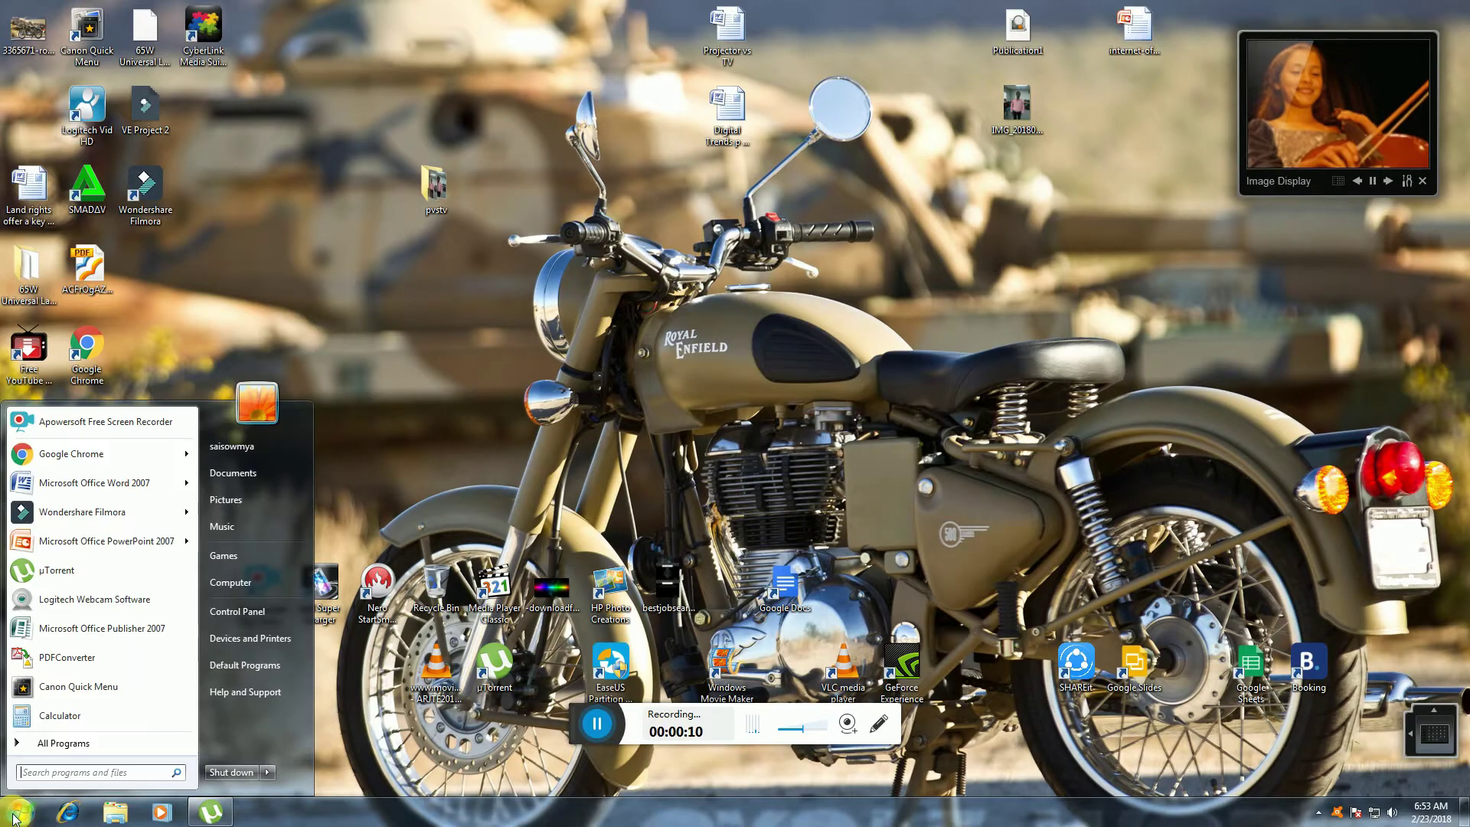
{"action": "left_click", "coordinate": [229, 583]}
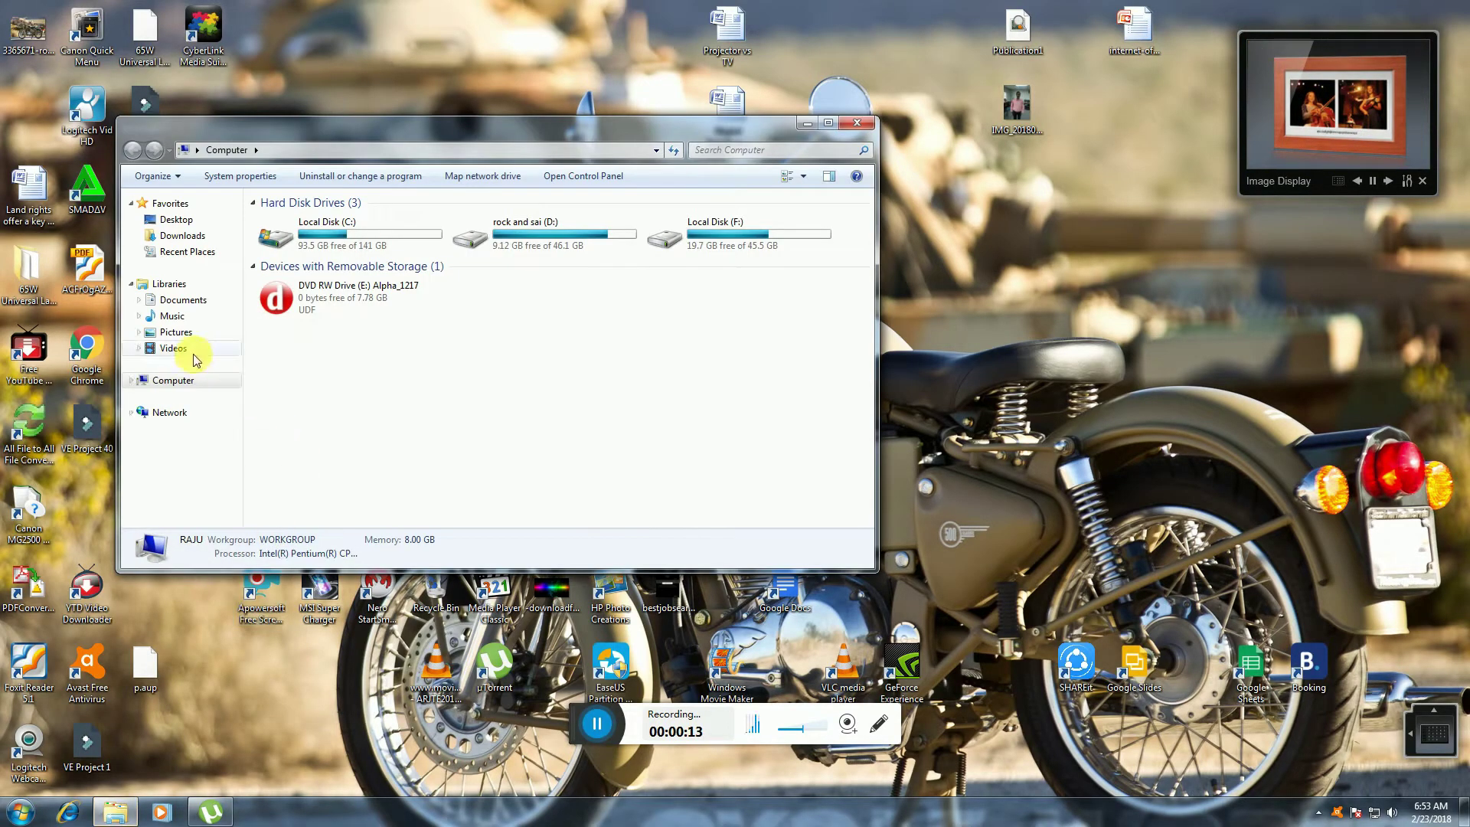
{"action": "right_click", "coordinate": [198, 389]}
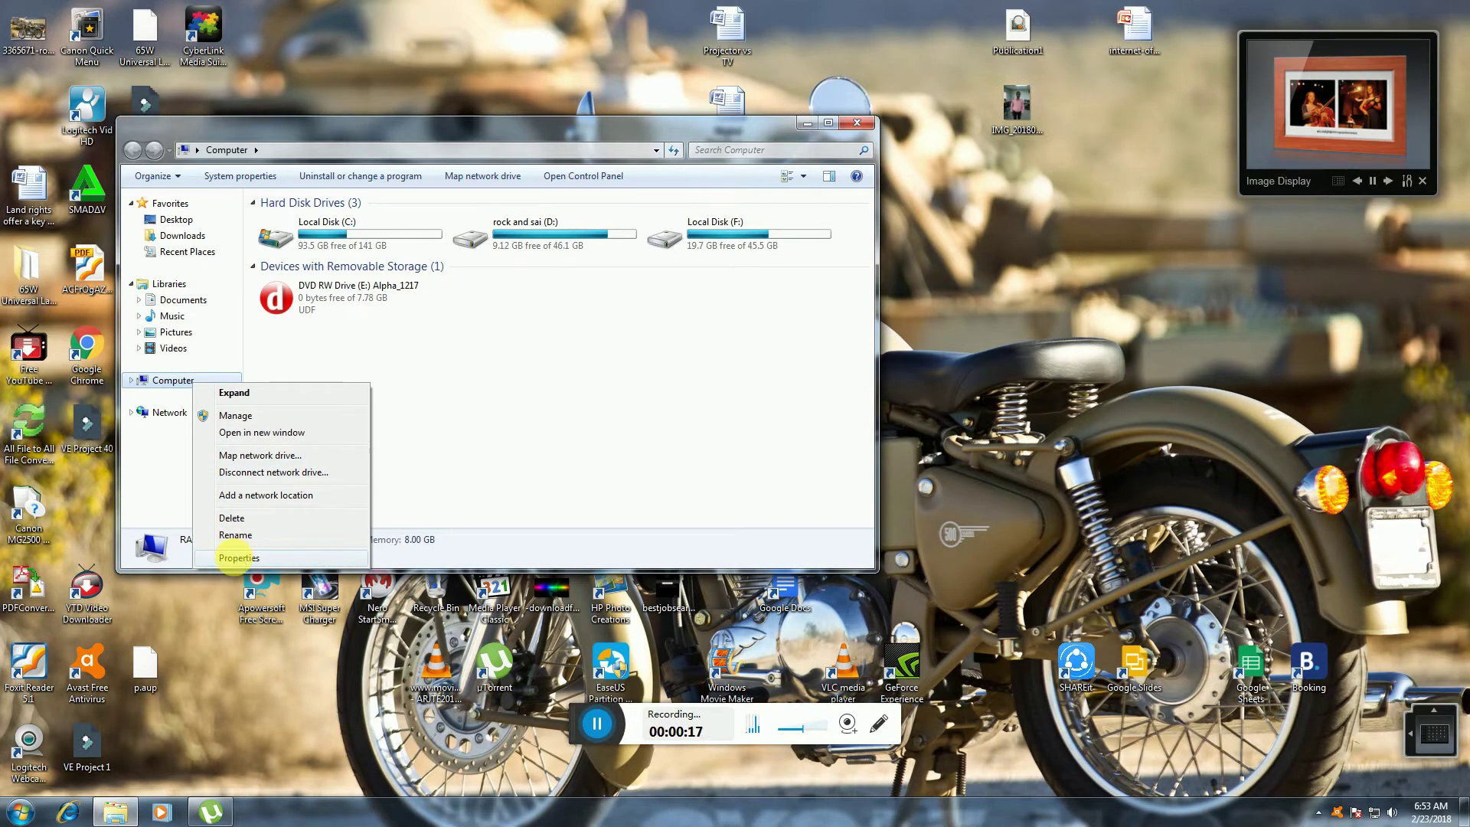
{"action": "left_click", "coordinate": [239, 559]}
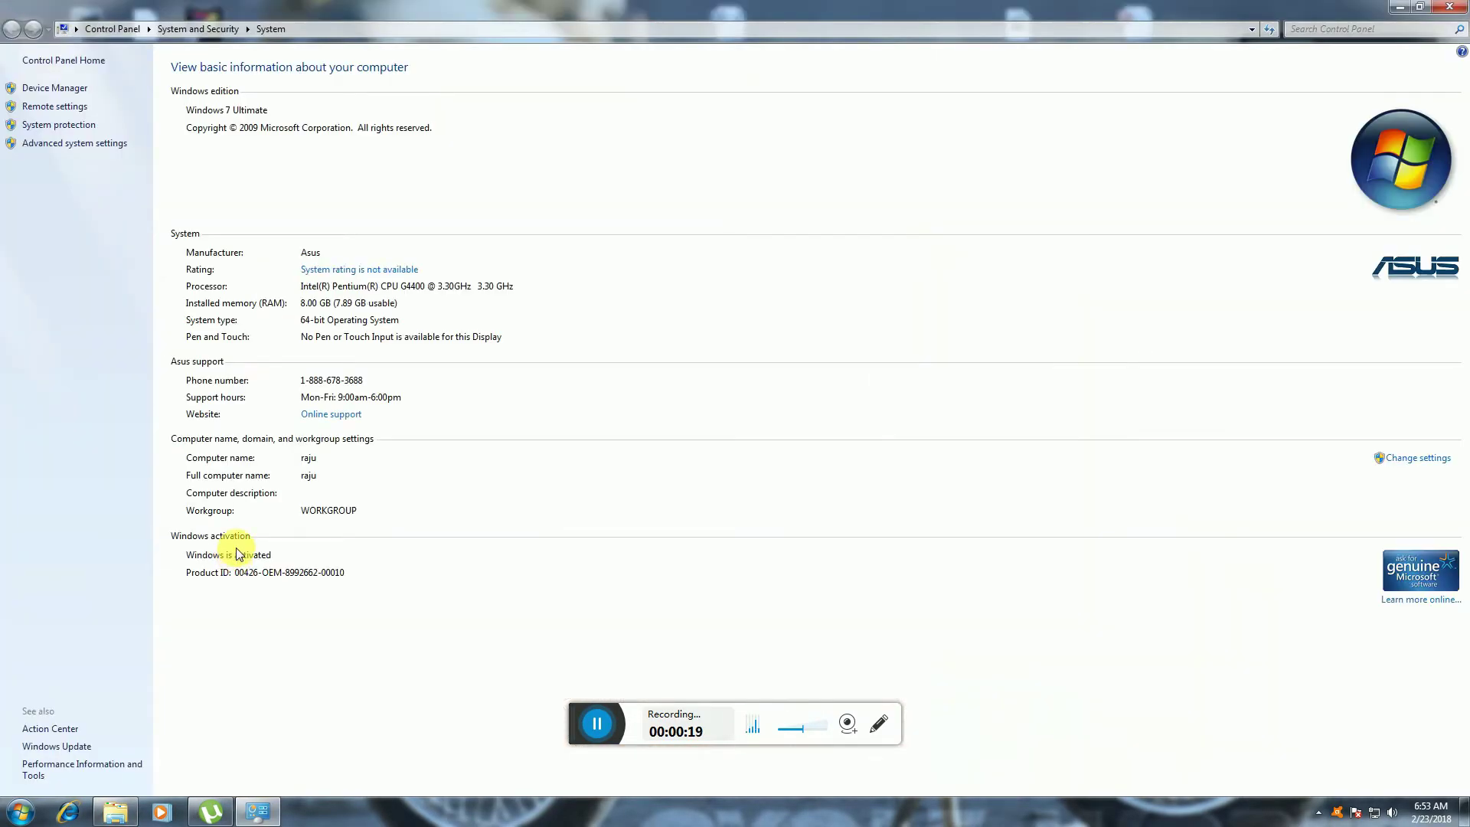
- Reopen Advanced system settings and show Performance Options' Advanced tab with 8084 MB paging file
{"action": "left_click", "coordinate": [83, 144]}
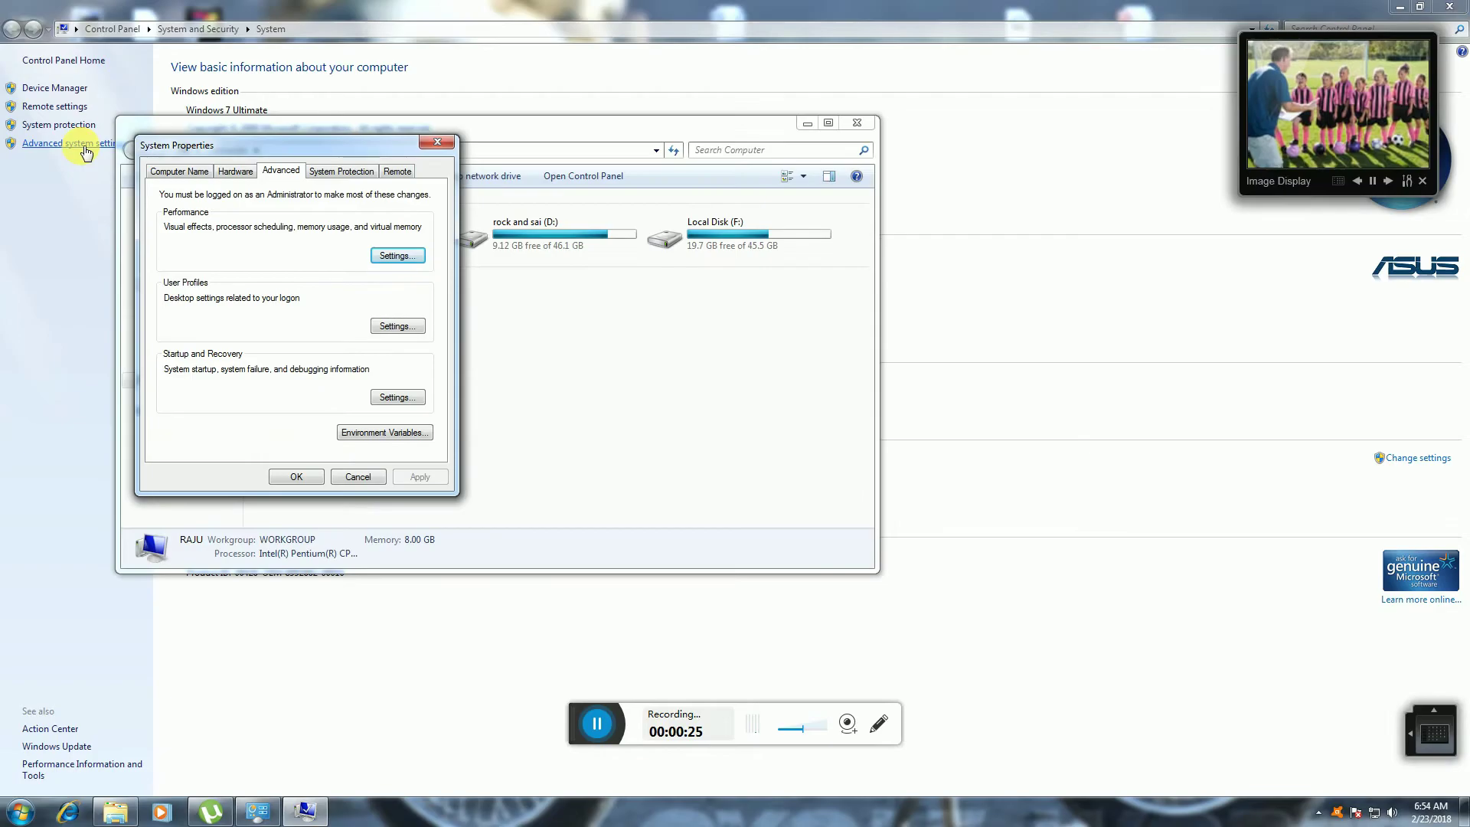
{"action": "left_click", "coordinate": [436, 144]}
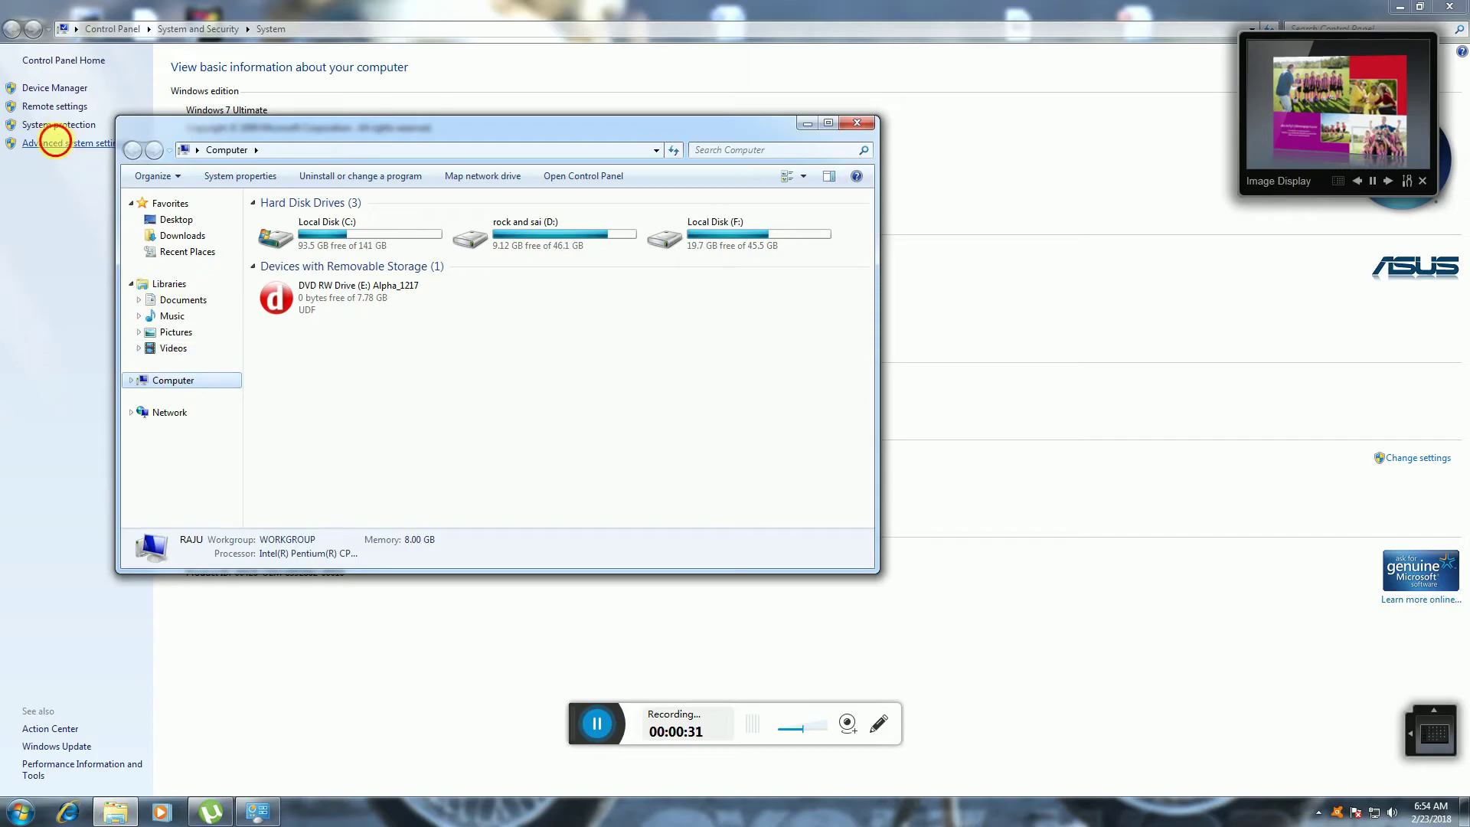
{"action": "left_click", "coordinate": [52, 147]}
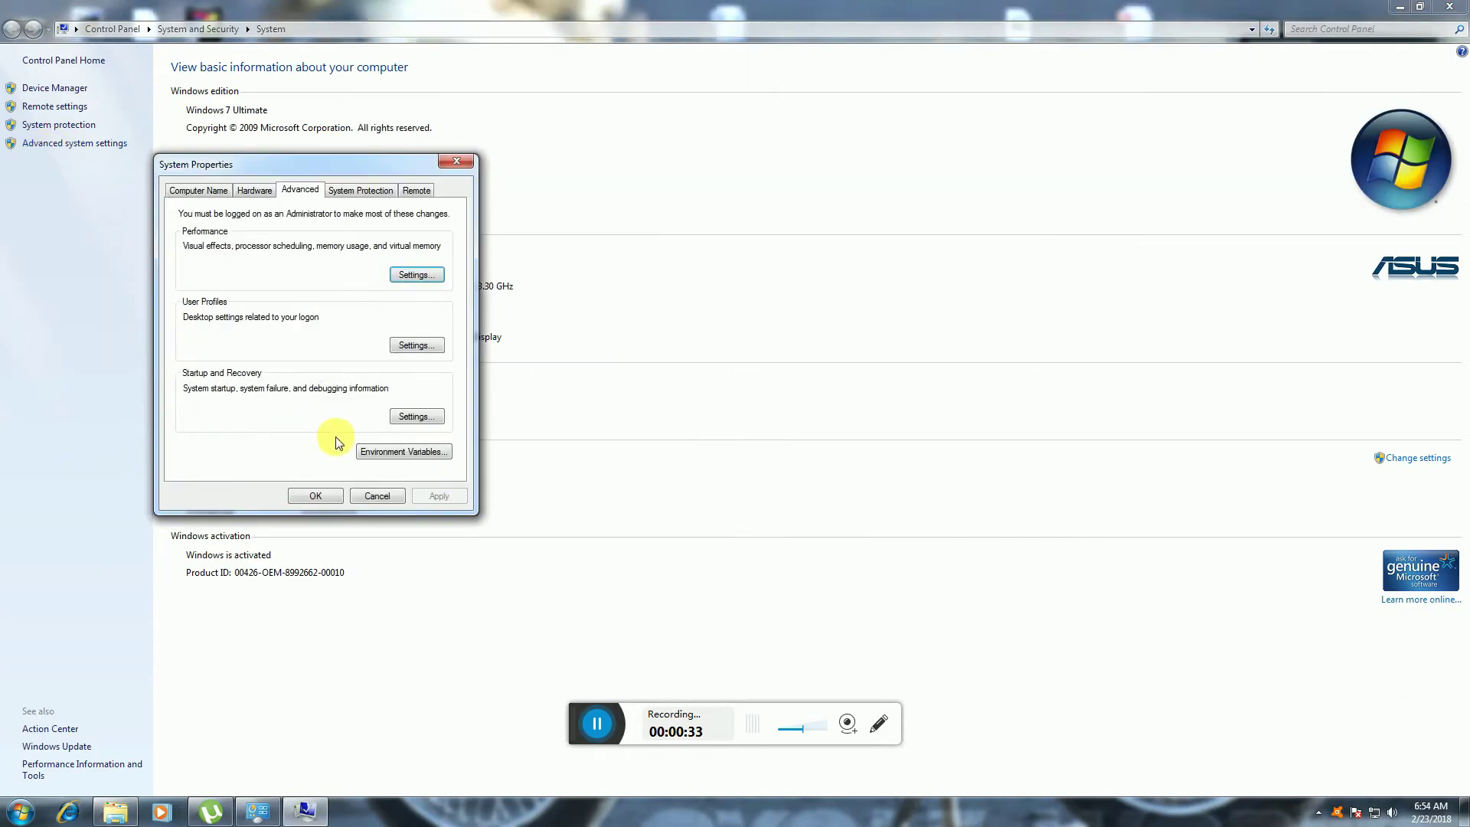
{"action": "left_click", "coordinate": [416, 275]}
{"action": "left_click", "coordinate": [294, 249]}
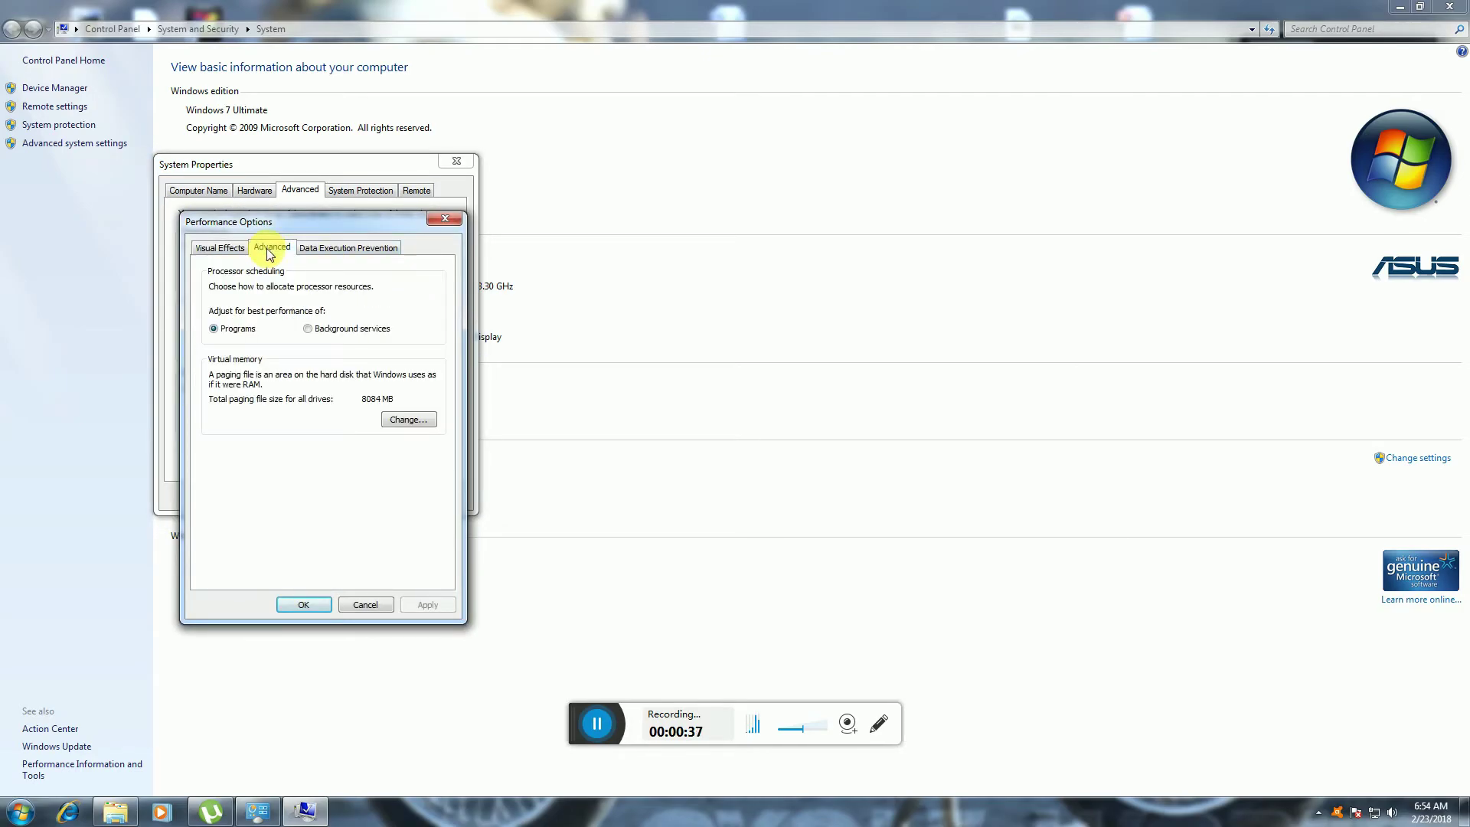
- Reopen the Virtual Memory dialog to confirm C: is system managed with 8084 MB allocated
{"action": "left_click", "coordinate": [405, 421]}
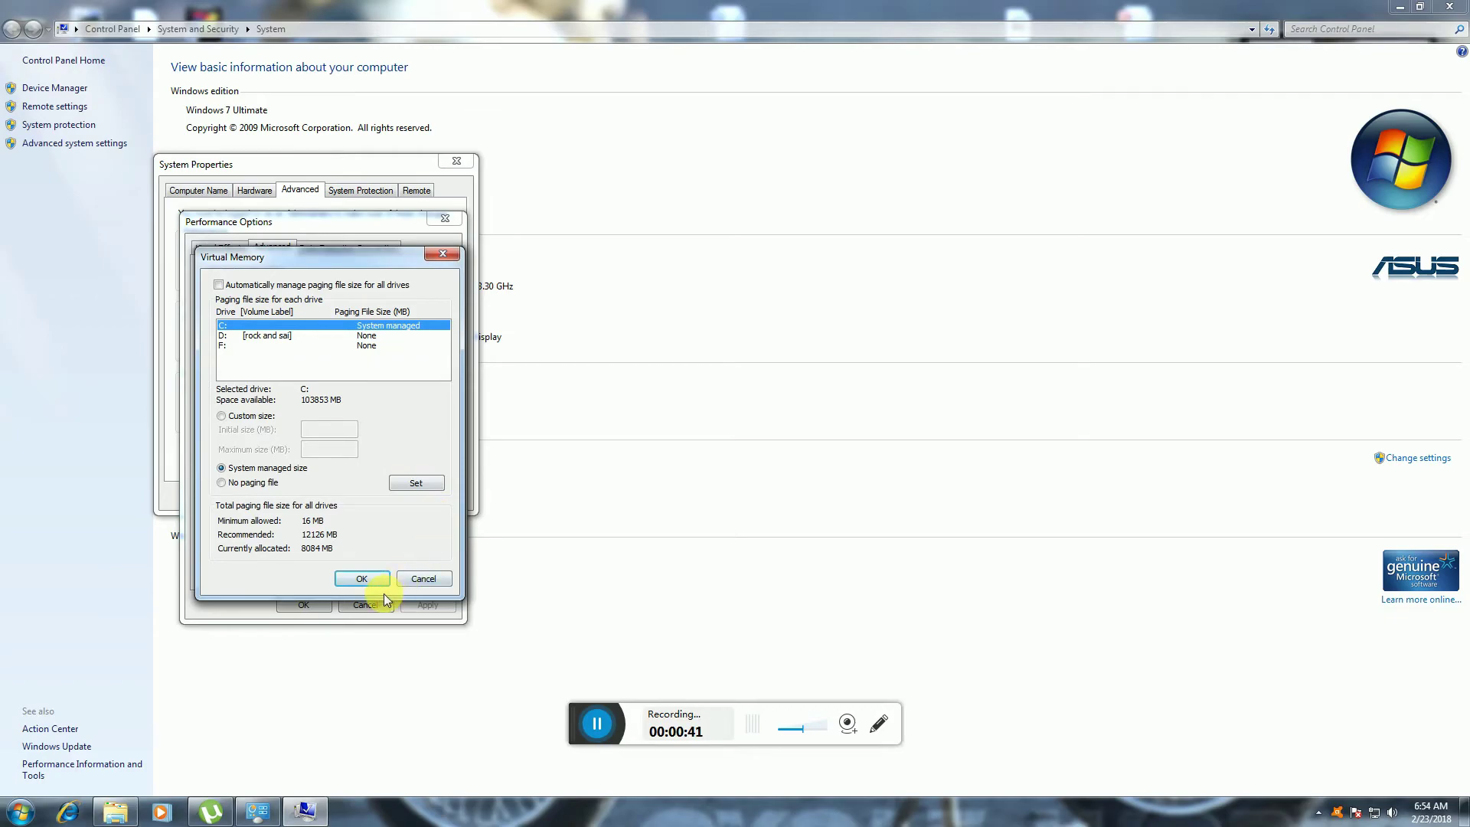